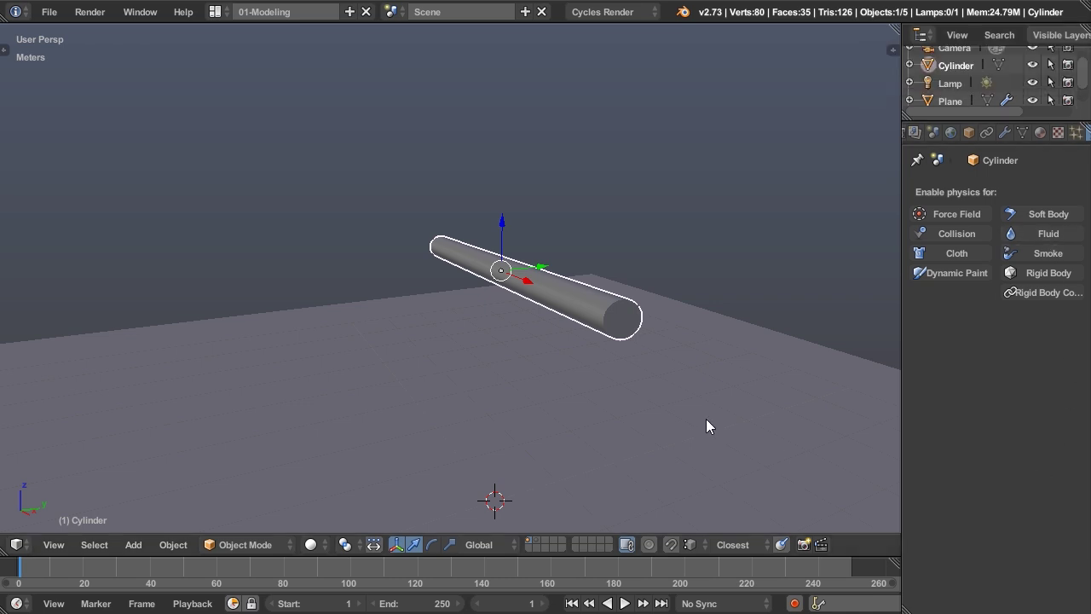
Add a NURBS path curve and raise it along Z high above the cylinder bar
middle_drag(663, 426, 685, 429)
middle_drag(556, 226, 459, 319)
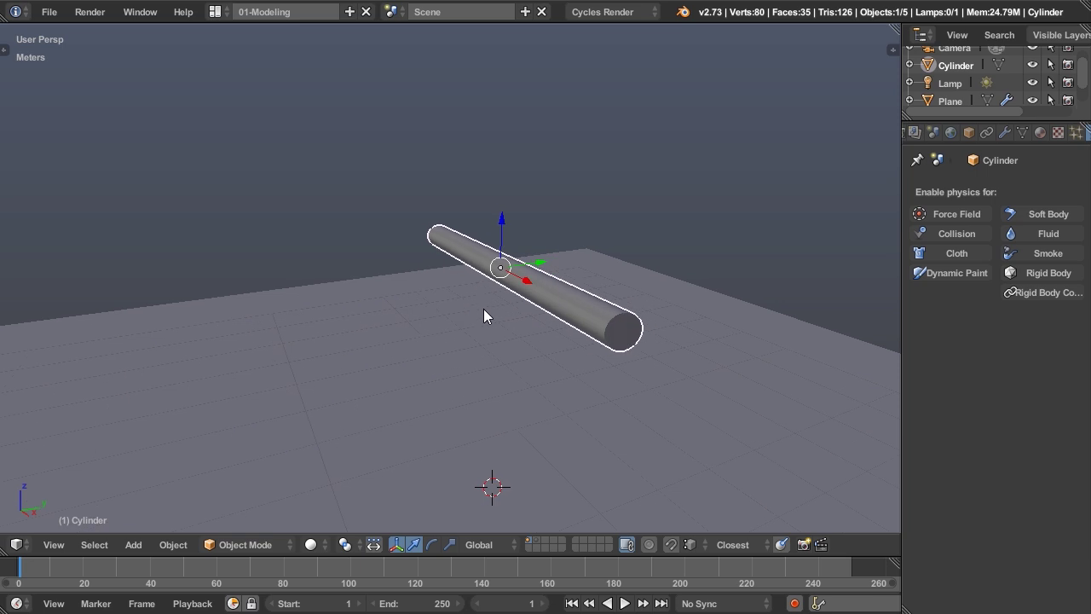
middle_drag(483, 312, 456, 318)
key(shift+a)
mouse_move(453, 319)
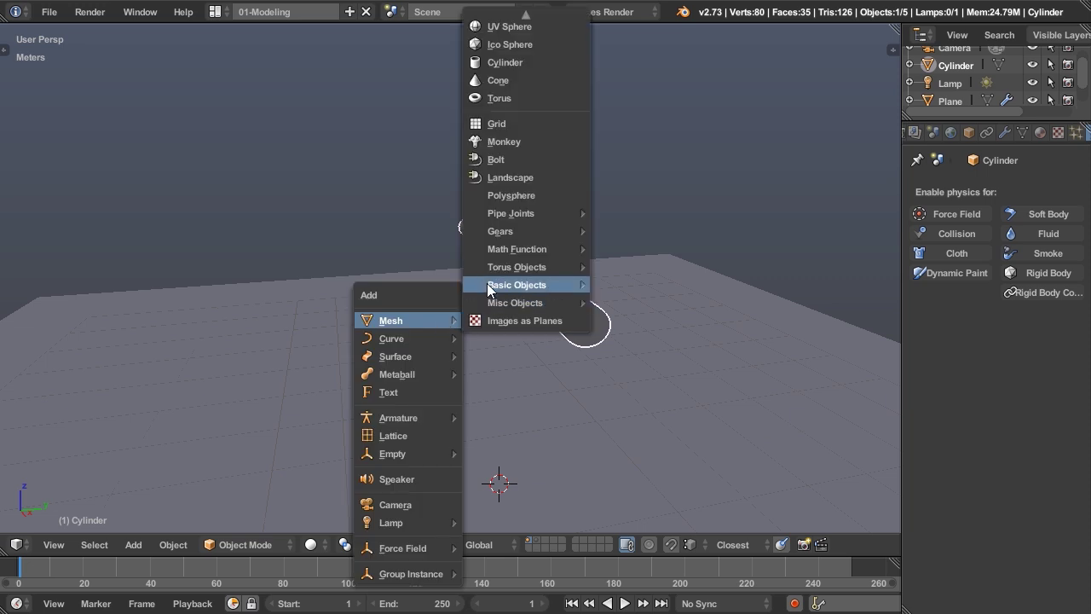
mouse_move(406, 338)
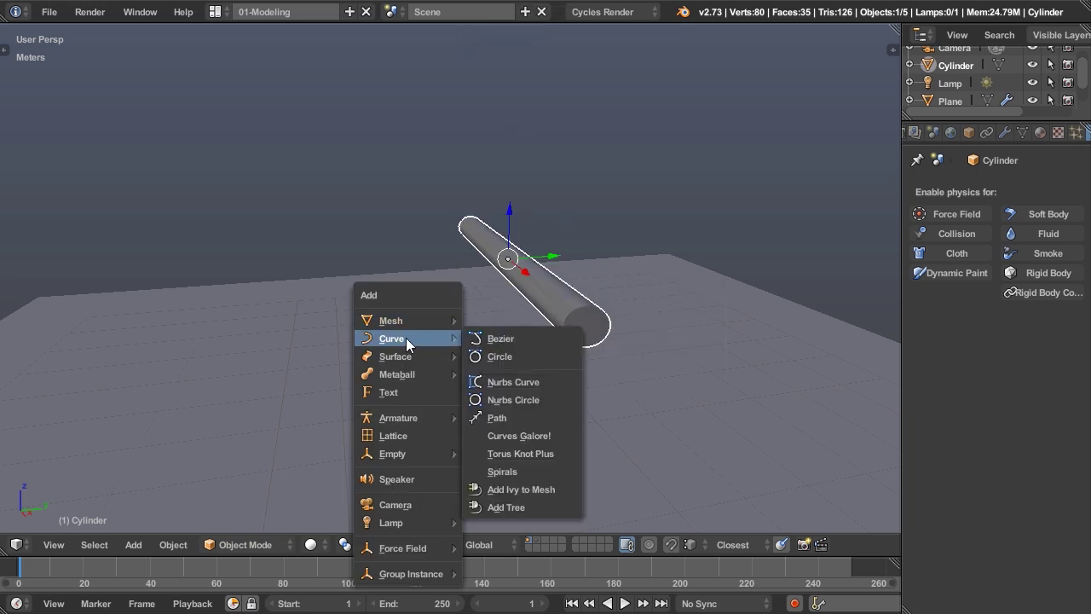
click(510, 415)
key(g)
key(z)
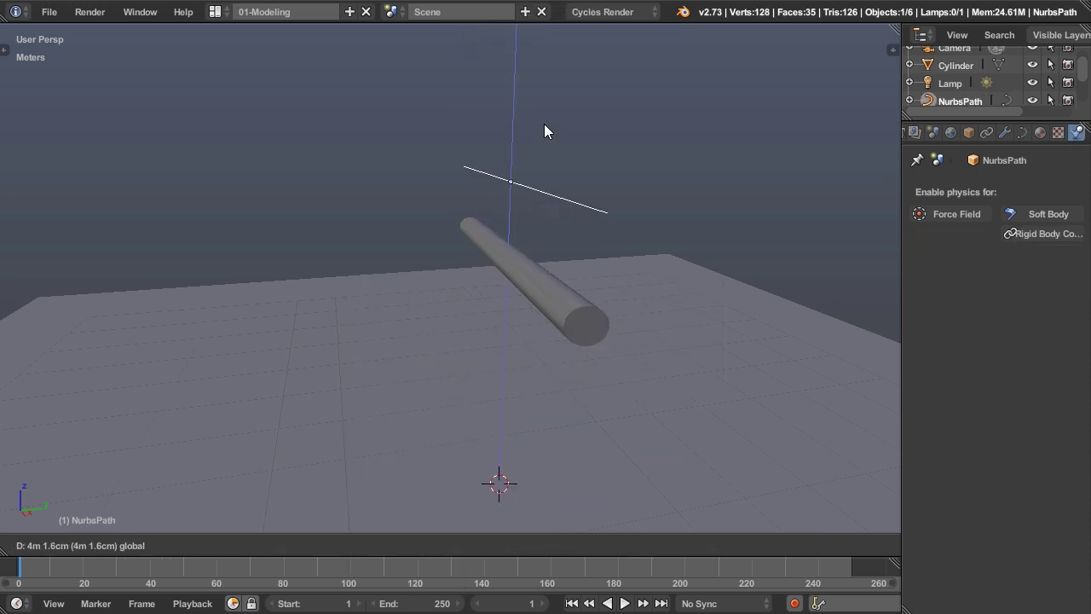
click(551, 26)
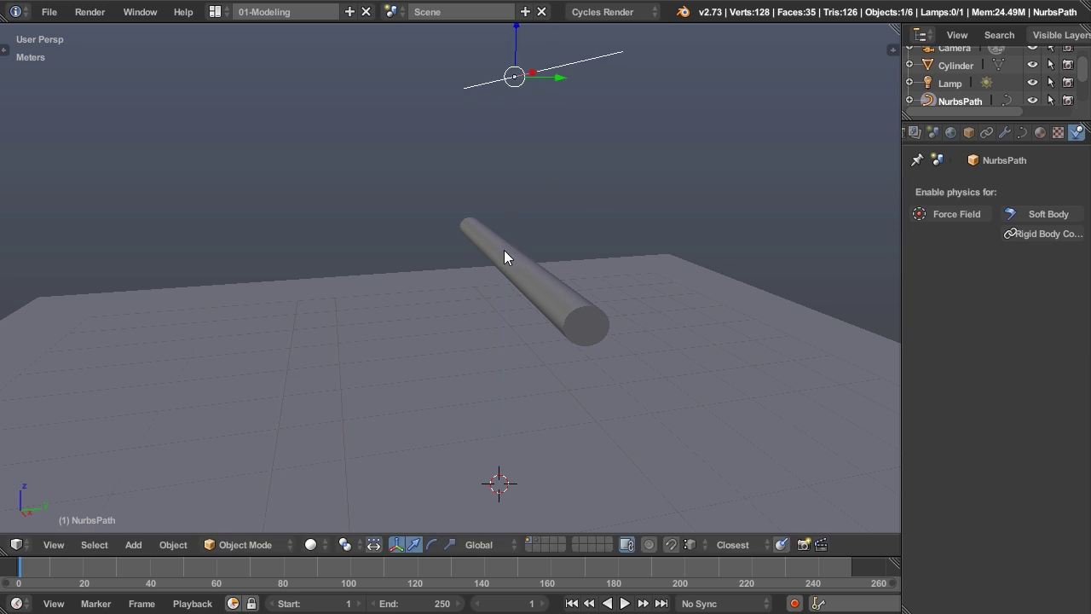
Rotate the path 90° about the Z axis so it crosses the bar
middle_drag(504, 250, 475, 393)
middle_drag(467, 236, 500, 264)
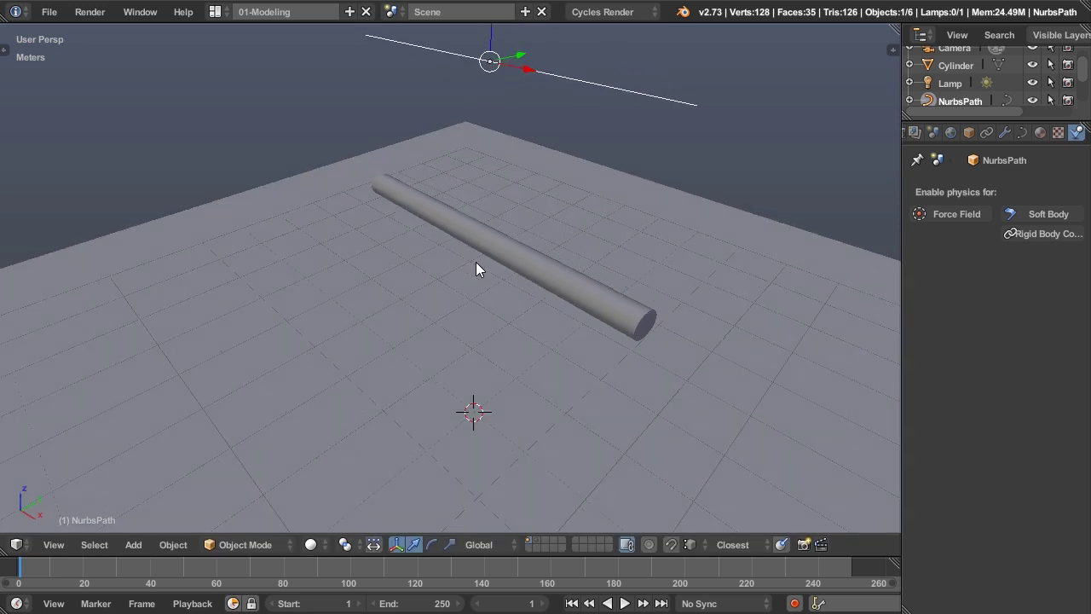
key(r)
key(9)
key(0)
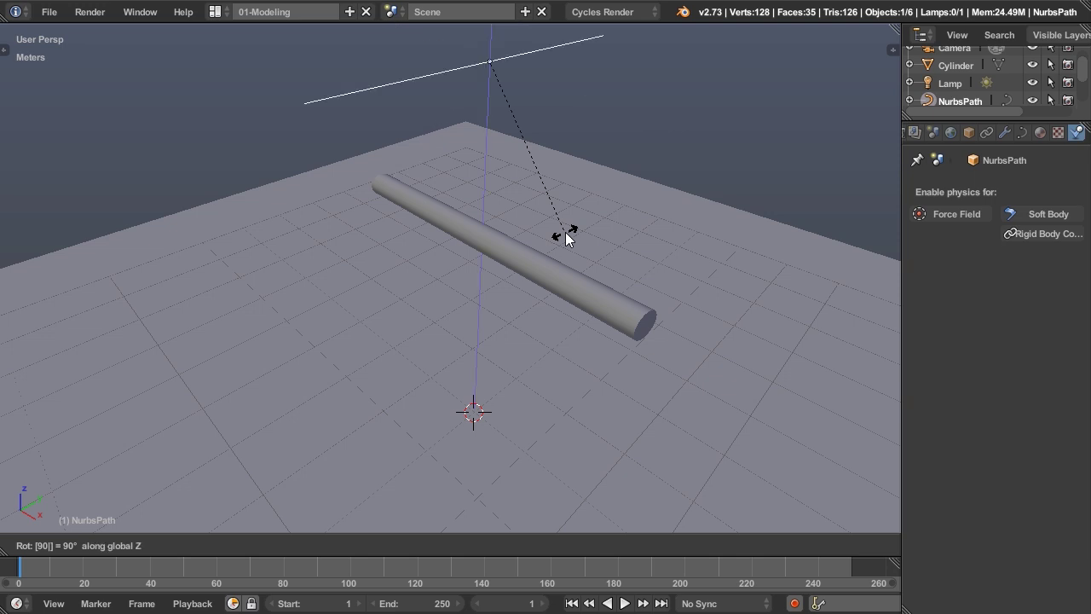
key(Return)
middle_drag(565, 231, 824, 232)
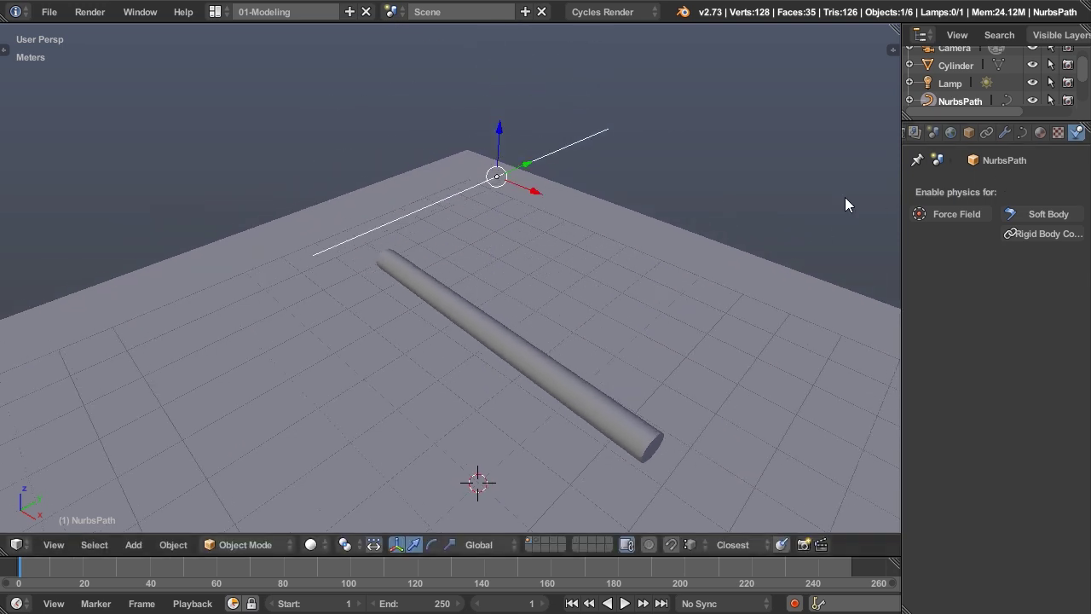
middle_drag(748, 239, 705, 235)
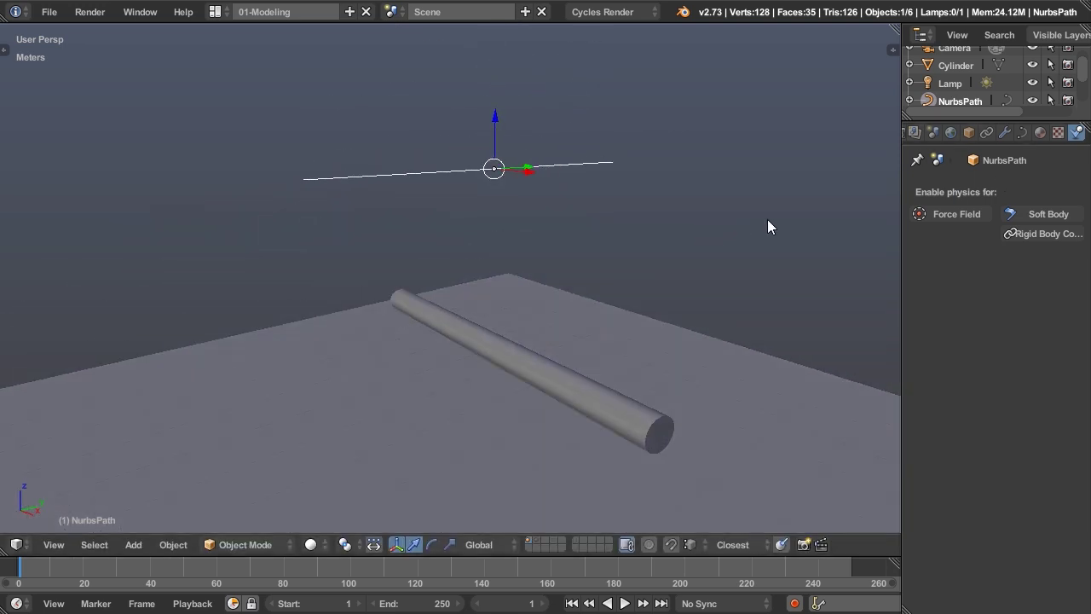
Enable Soft Body on the path and Collision on the cylinder bar, toggle ground-plane collision, and test playback
click(1029, 215)
right_click(588, 387)
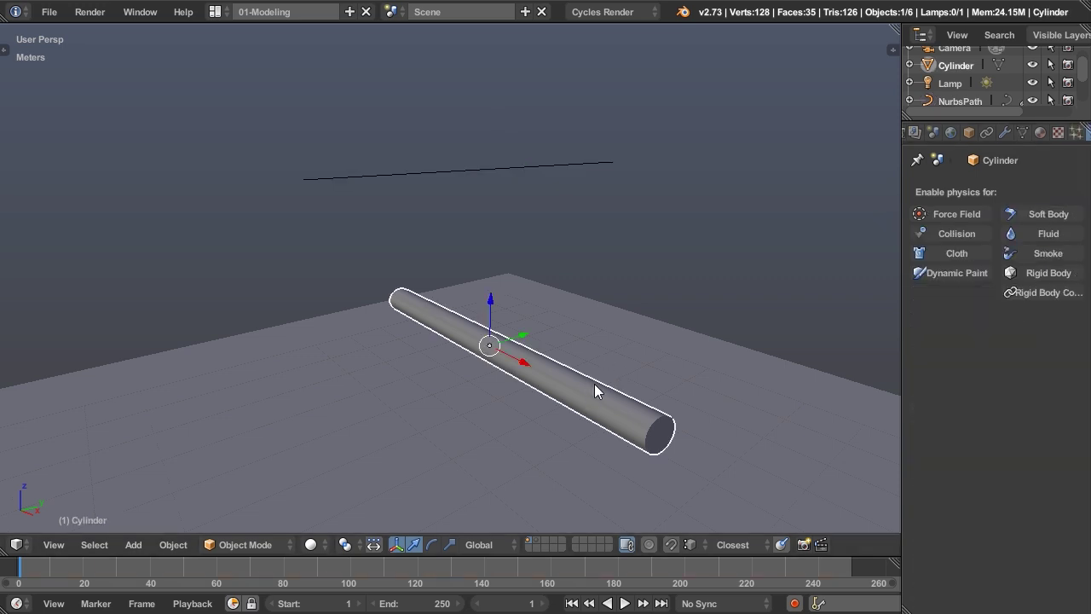
click(959, 238)
right_click(790, 380)
click(947, 233)
right_click(565, 168)
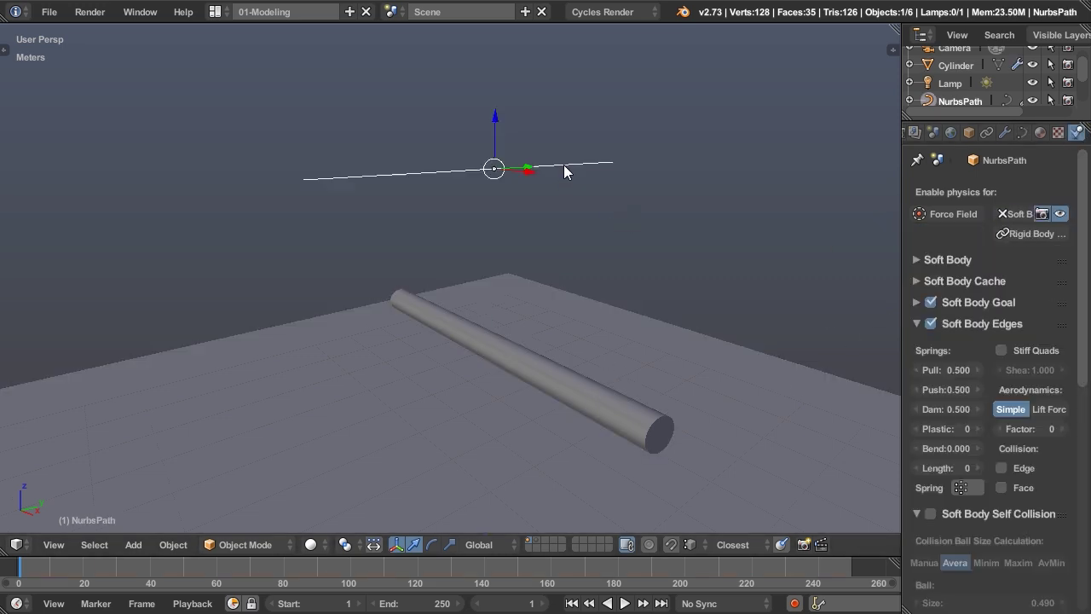
click(624, 604)
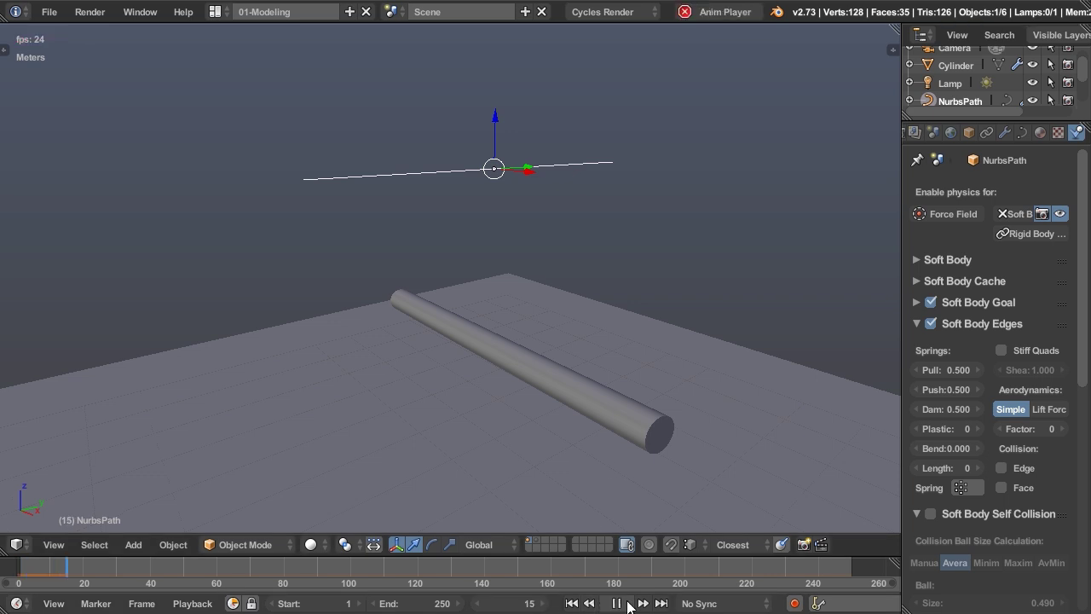
click(625, 603)
click(572, 604)
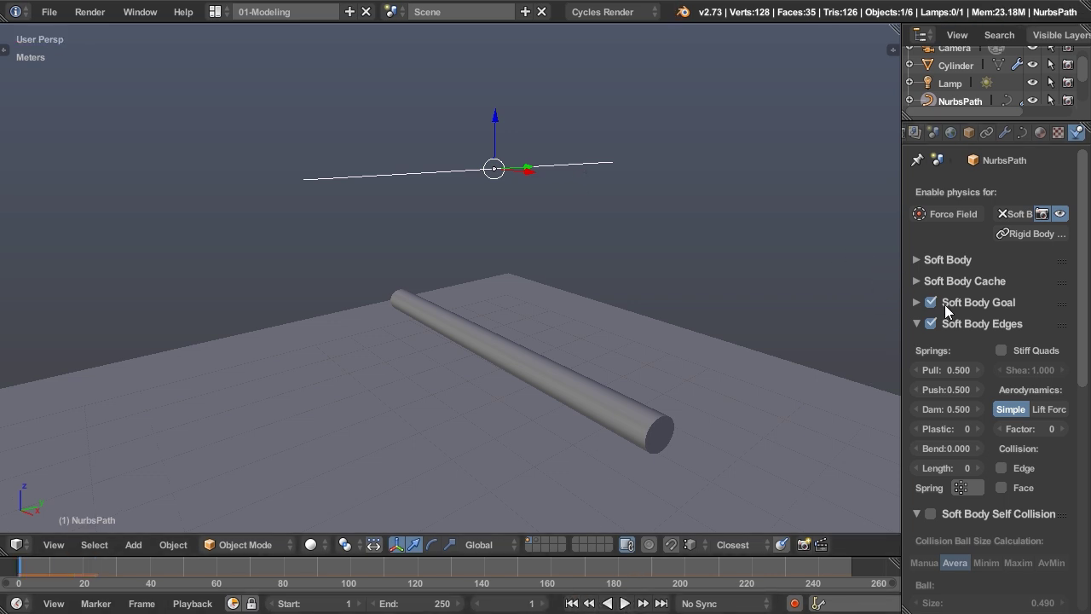
Turn off Soft Body Goal on the path so it can fall freely
click(918, 302)
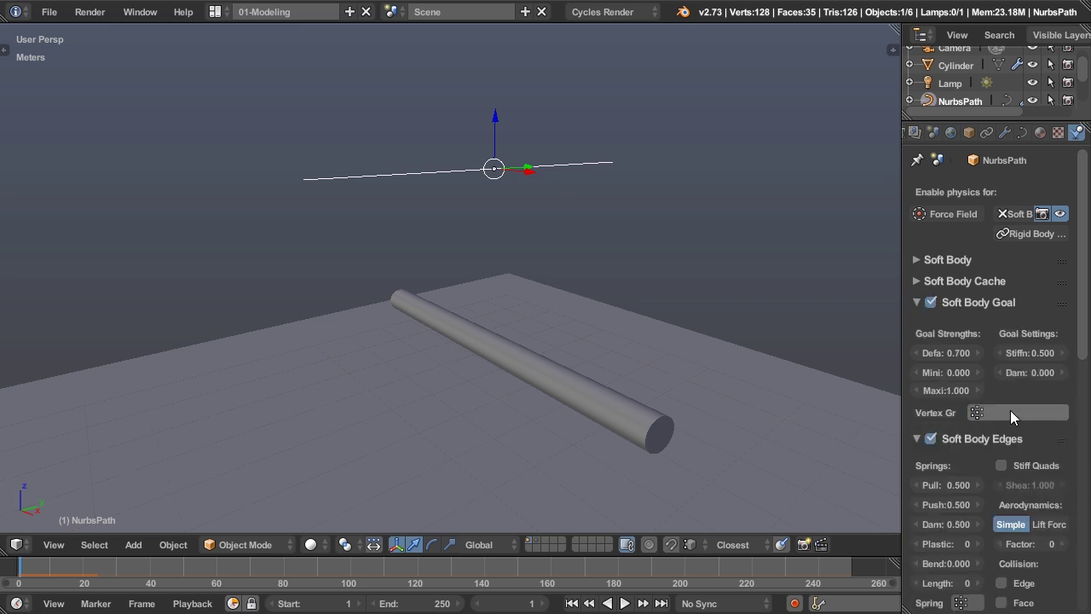
scroll(977, 387, down, 1)
middle_drag(398, 252, 618, 269)
click(930, 269)
click(917, 268)
Play the simulation to watch the path drop over the bar, then rewind to frame 1
click(626, 604)
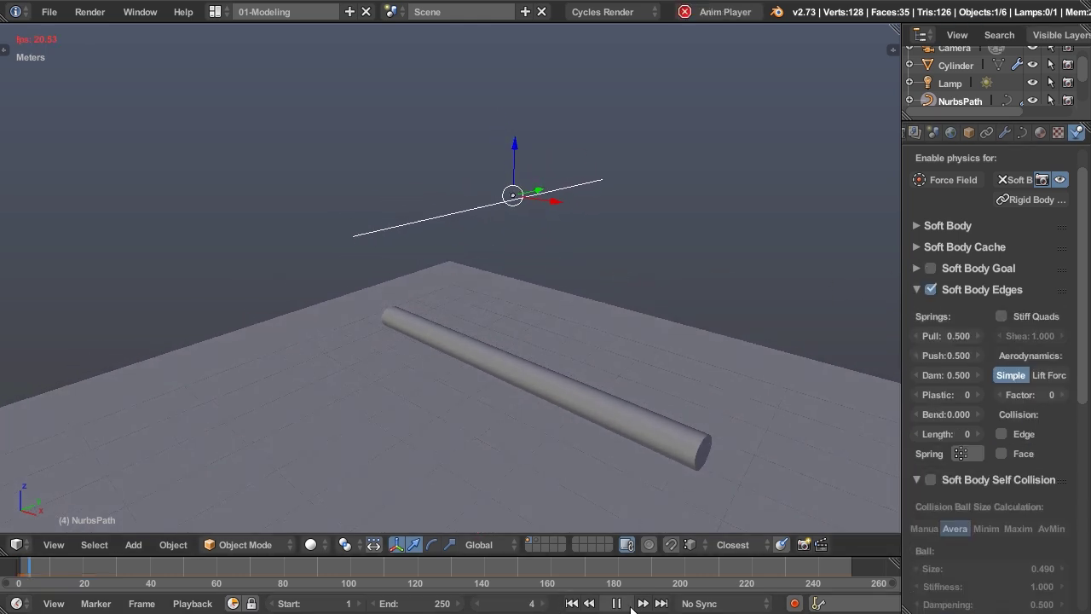
click(618, 604)
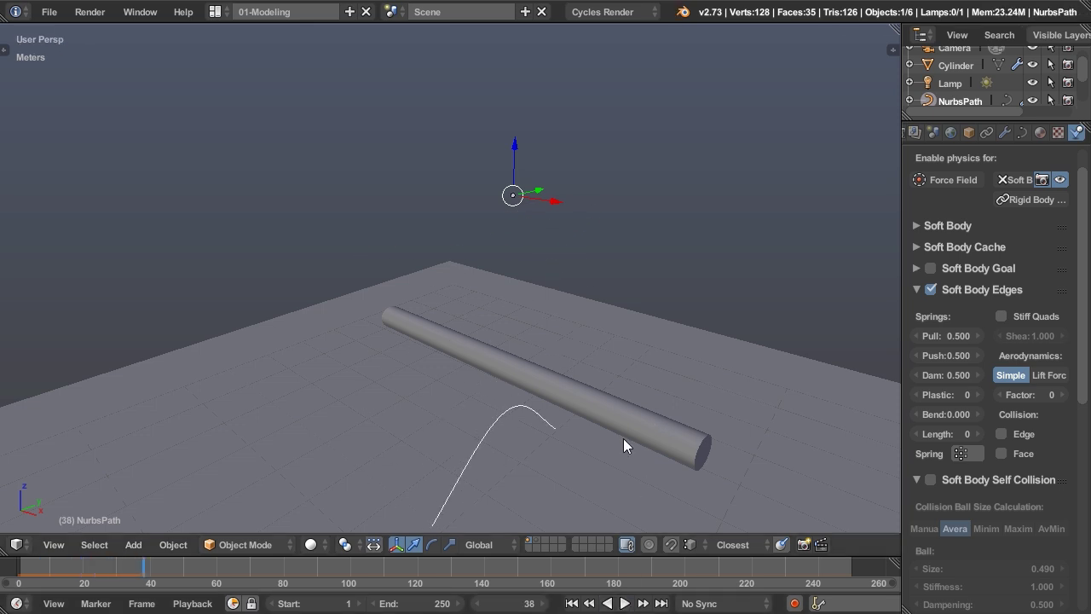
middle_drag(623, 438, 623, 460)
click(624, 604)
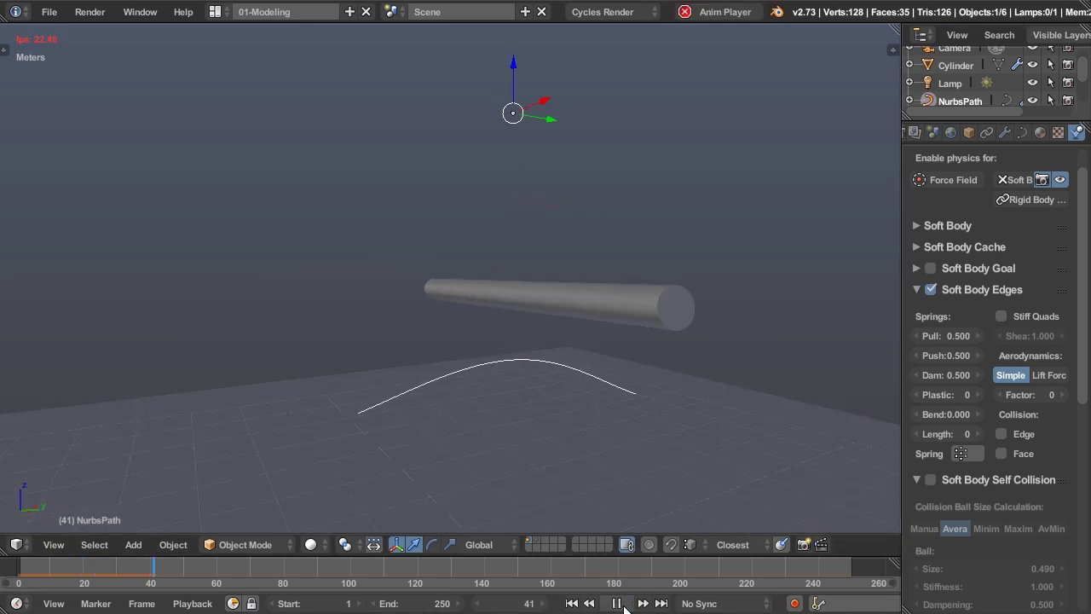
click(617, 604)
click(571, 604)
middle_drag(562, 418, 512, 273)
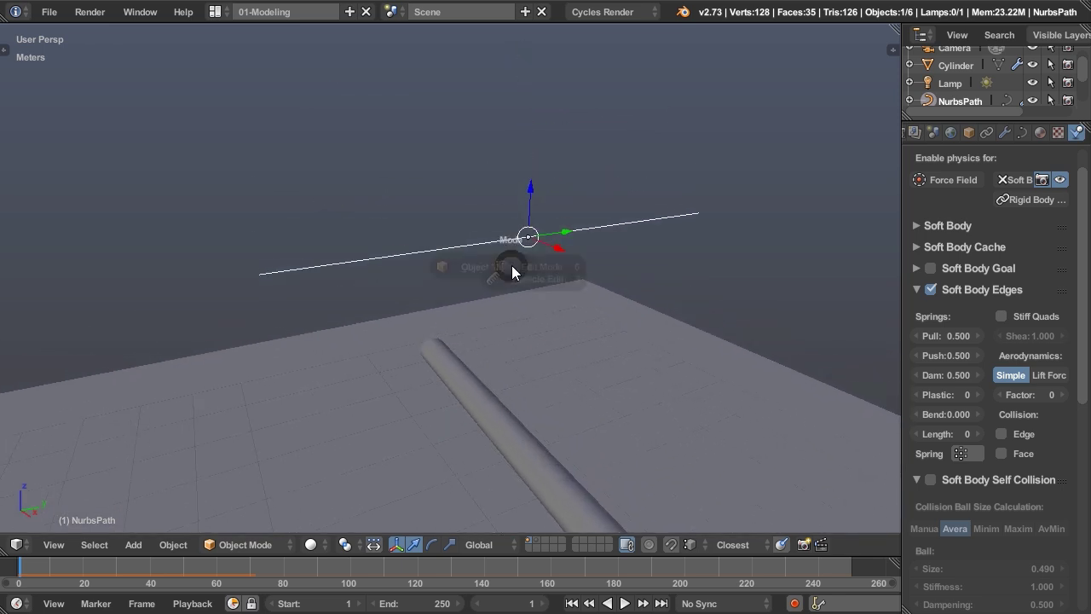
In Edit Mode, subdivide the path's segments four times
key(Tab)
click(601, 262)
middle_drag(587, 258, 546, 367)
key(w)
click(546, 297)
key(w)
click(546, 297)
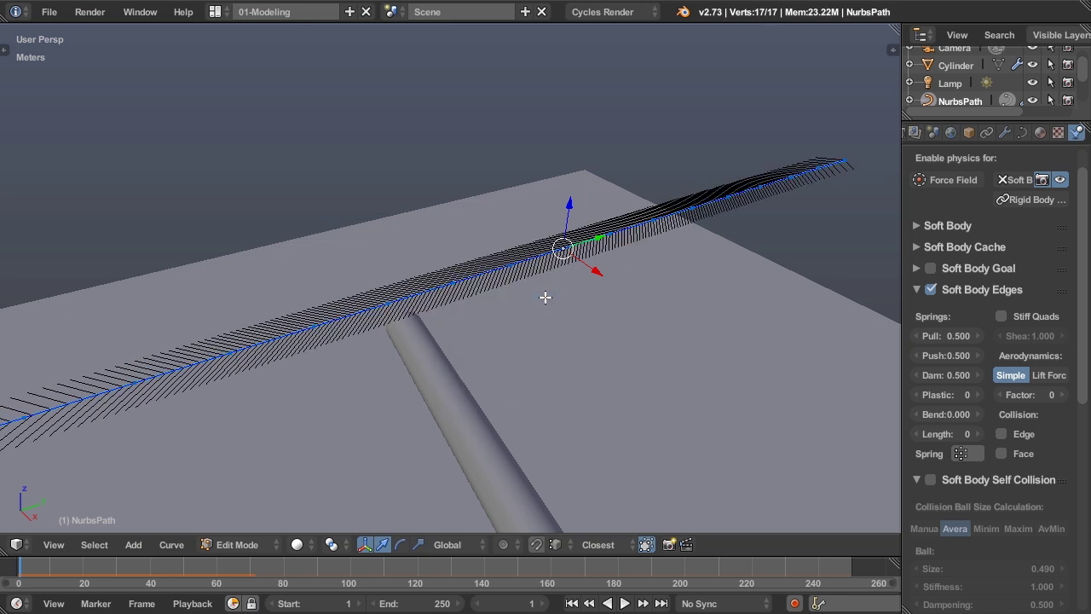
key(w)
click(546, 298)
key(w)
click(545, 297)
mouse_move(546, 329)
middle_down()
mouse_move(560, 348)
mouse_move(554, 363)
mouse_move(556, 339)
middle_up()
Back in Object Mode, play the simulation to watch the path drape around the bar, then rewind
key(Tab)
click(414, 340)
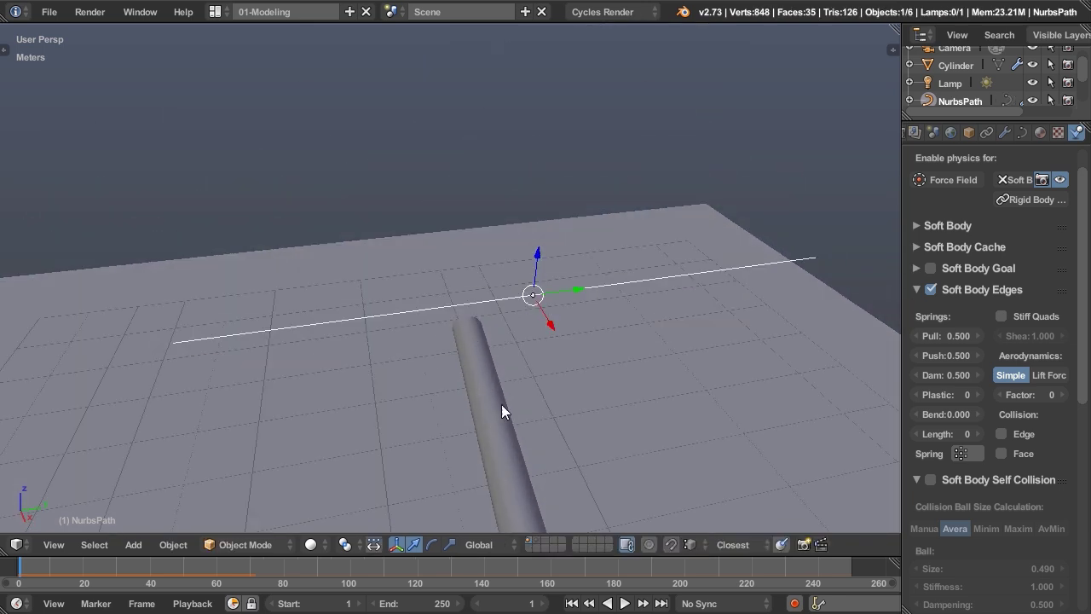
middle_drag(504, 411, 511, 375)
click(627, 603)
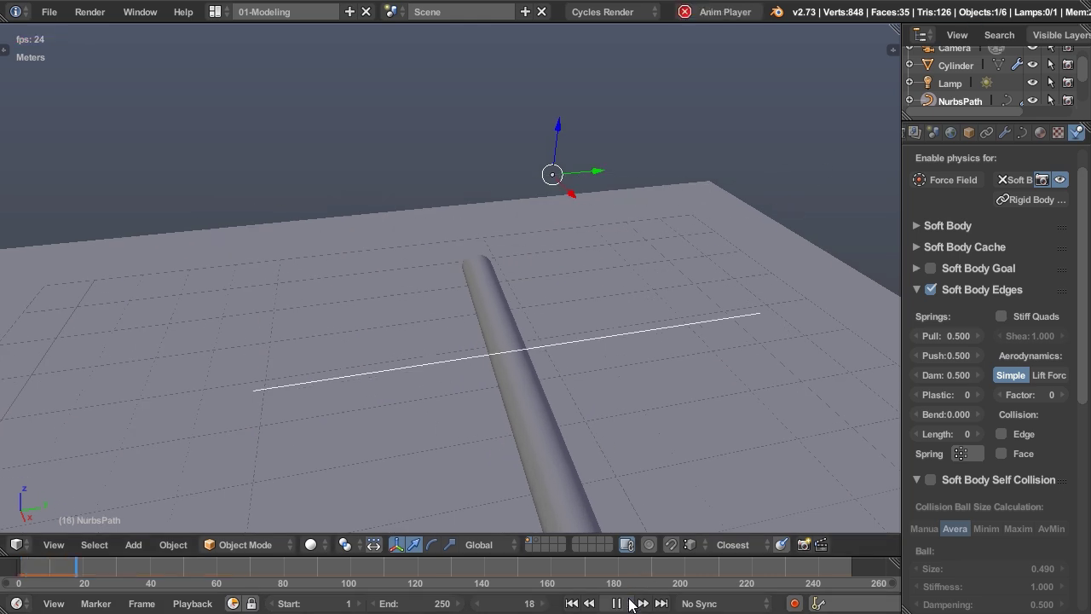
click(626, 603)
middle_drag(588, 469, 546, 404)
click(626, 603)
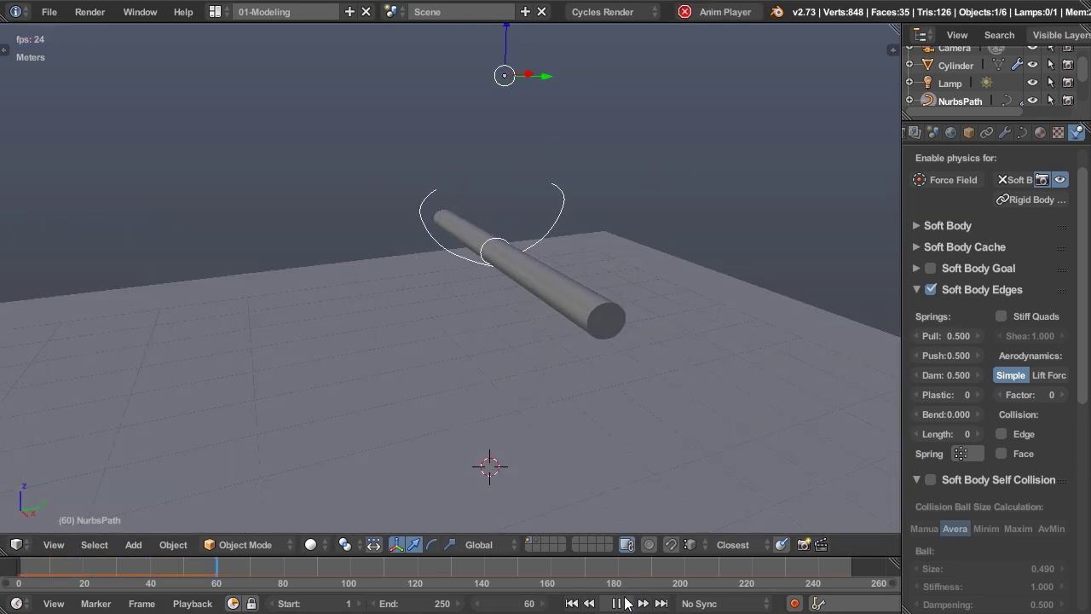
click(627, 603)
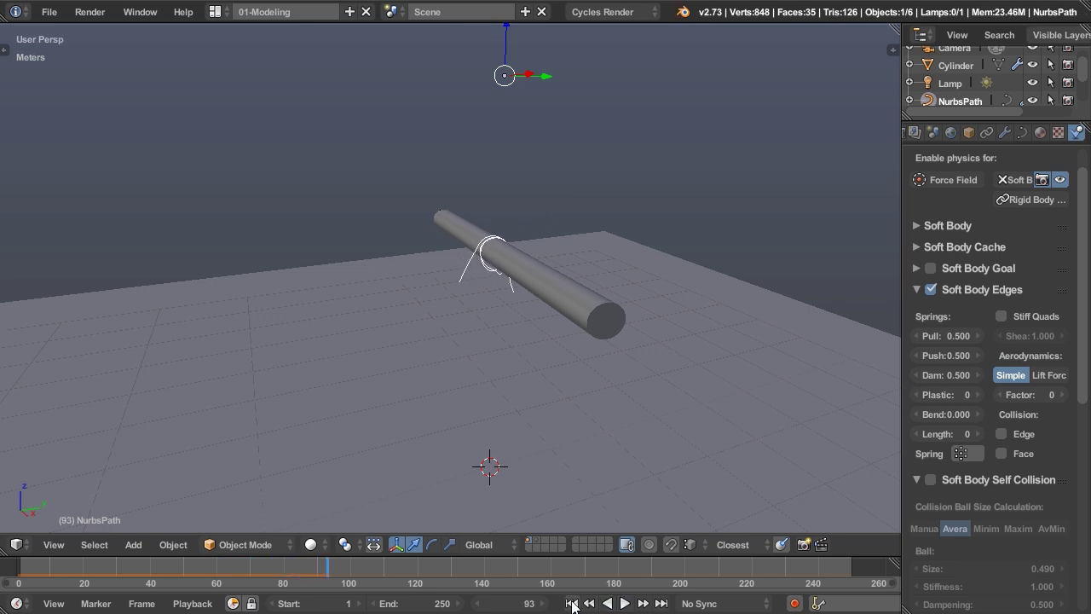
click(572, 603)
middle_drag(510, 254, 606, 393)
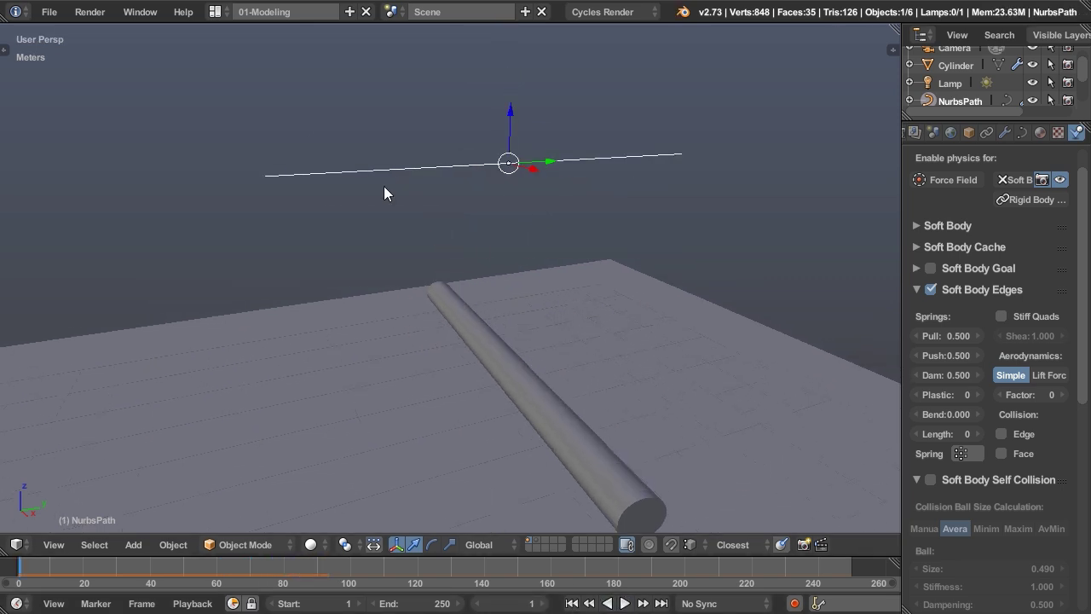
middle_drag(385, 191, 500, 256)
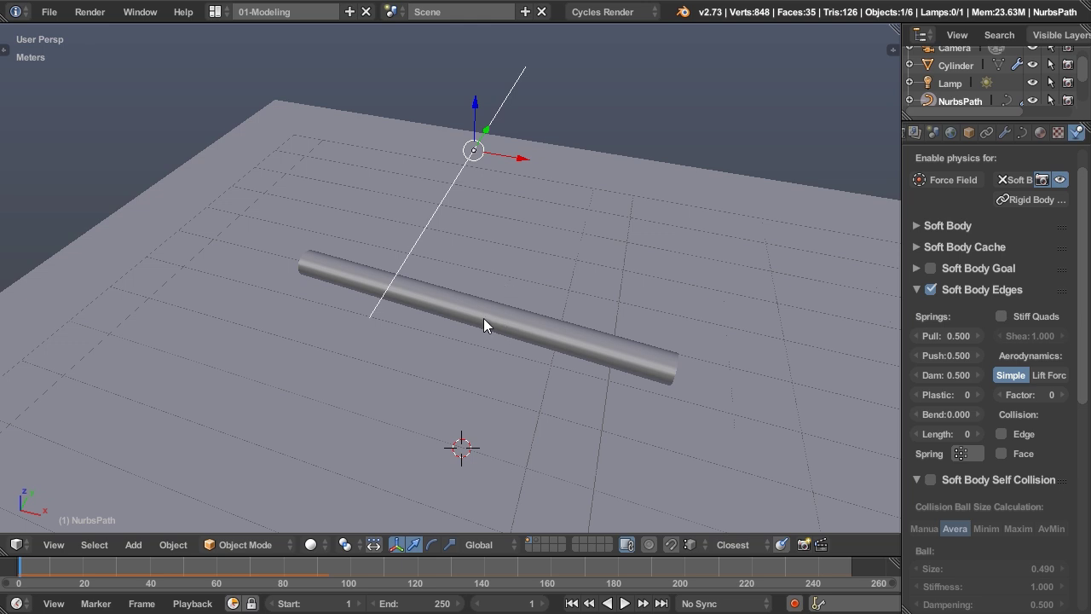
middle_drag(484, 319, 462, 272)
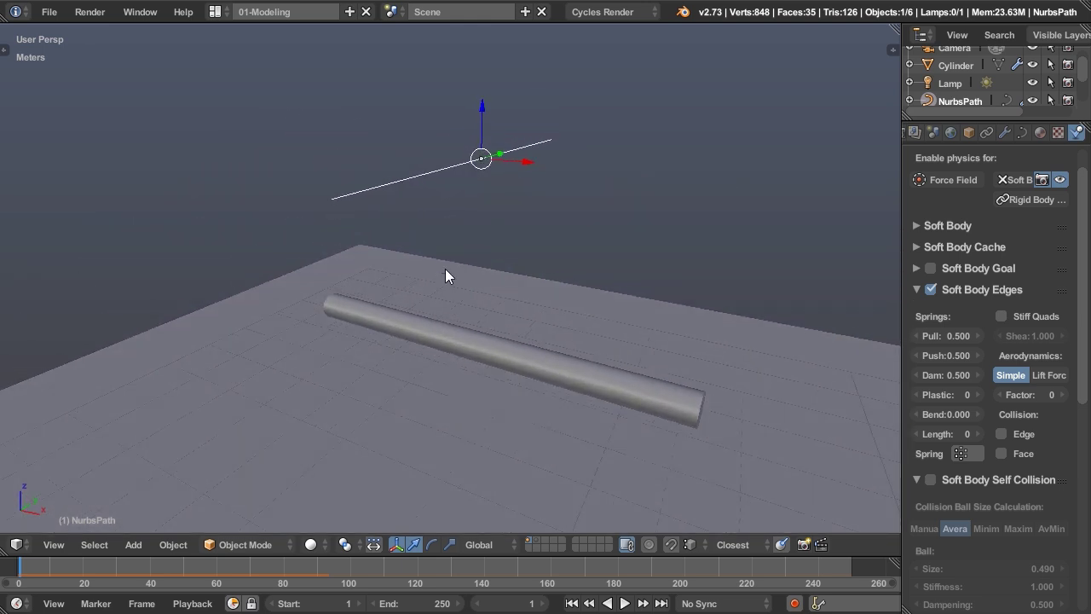
On an empty layer, add a Bezier circle at the origin and view it from the top
click(529, 548)
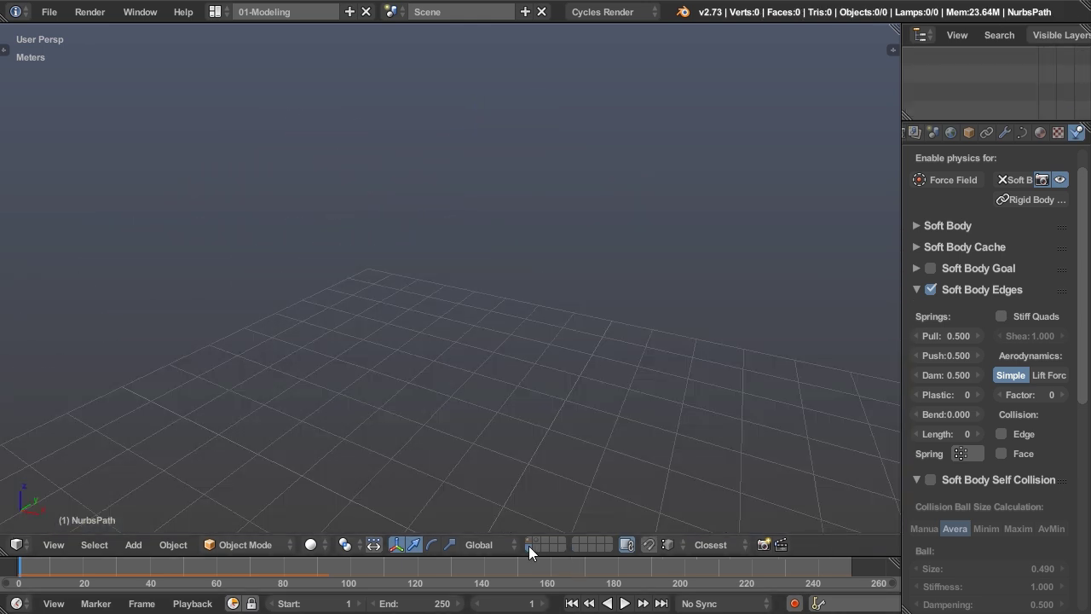
key(shift+c)
key(shift+a)
mouse_move(451, 326)
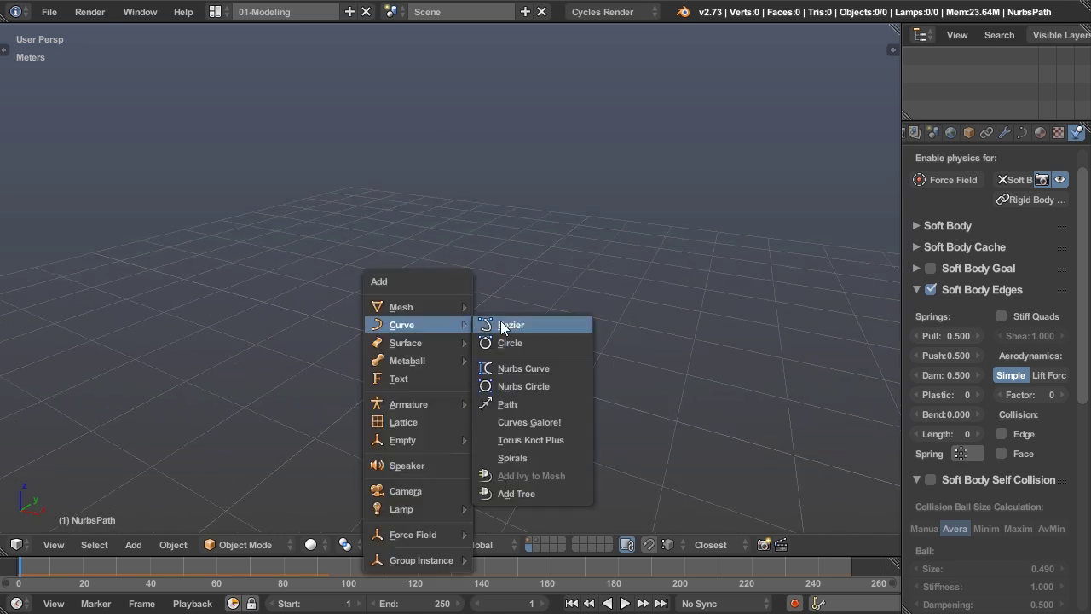
click(505, 341)
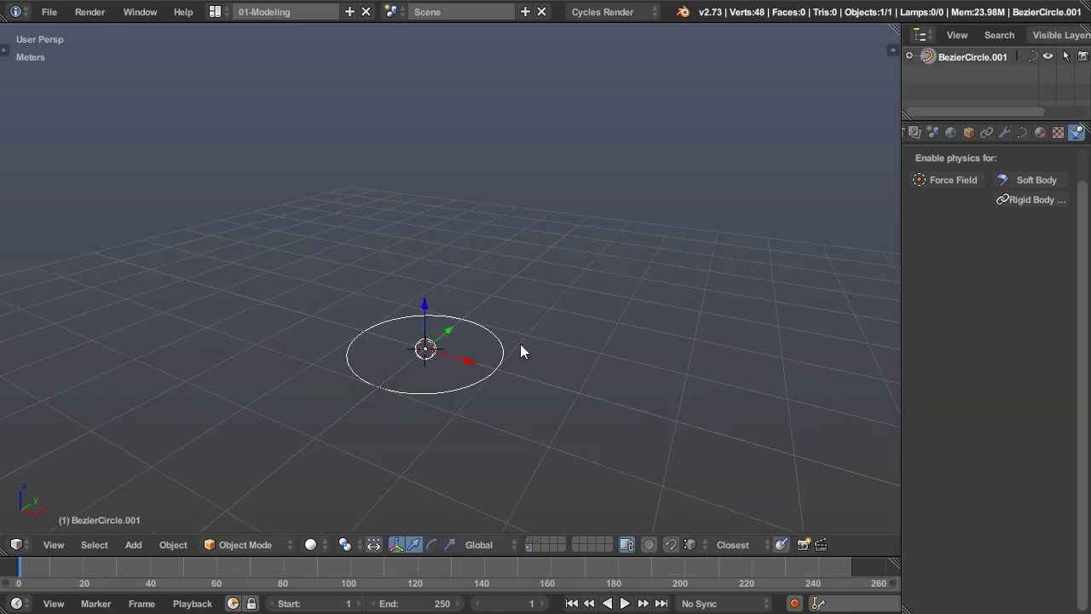
key(KP_7)
key(KP_Decimal)
In Edit Mode, shrink the circle and move it up-left of the origin
key(Tab)
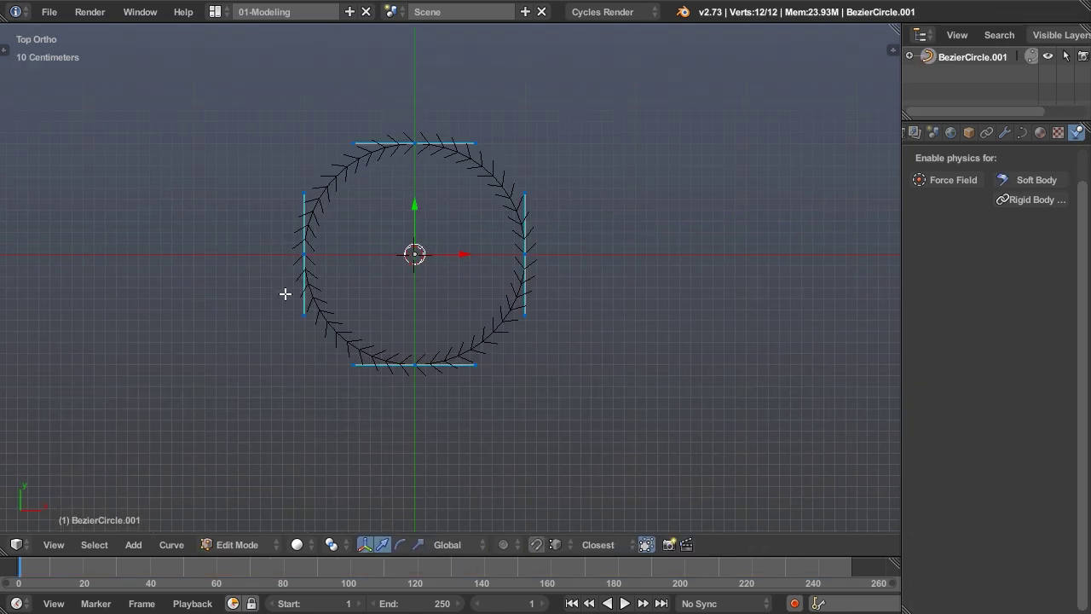
scroll(341, 299, up, 2)
key(s)
click(467, 291)
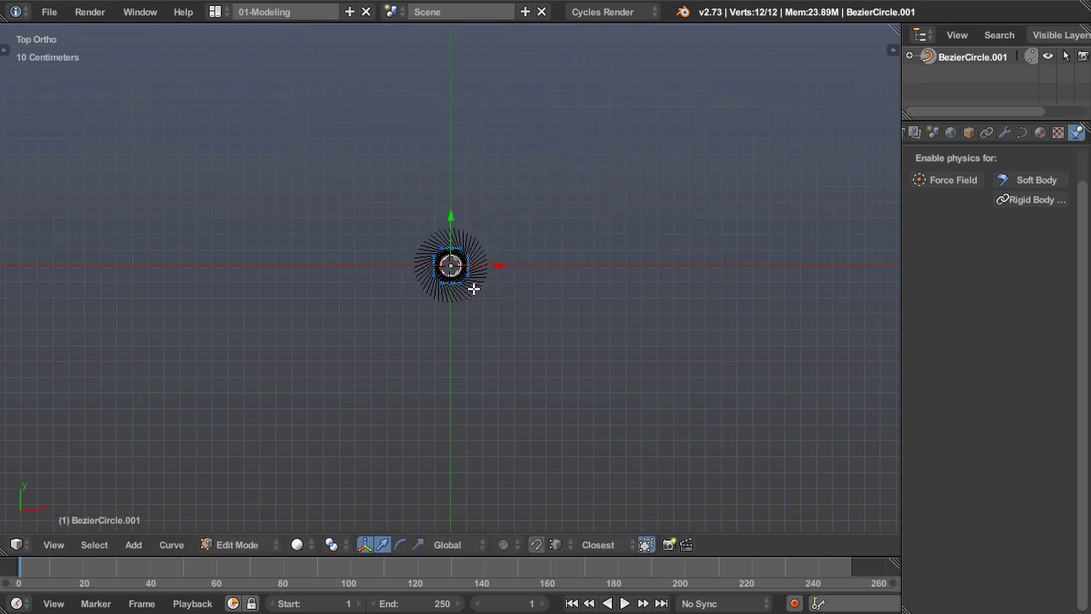
scroll(543, 316, up, 2)
key(g)
click(518, 284)
key(g)
click(529, 288)
Duplicate the circle three times into a 2×2 square cluster and return to Object Mode
key(shift+d)
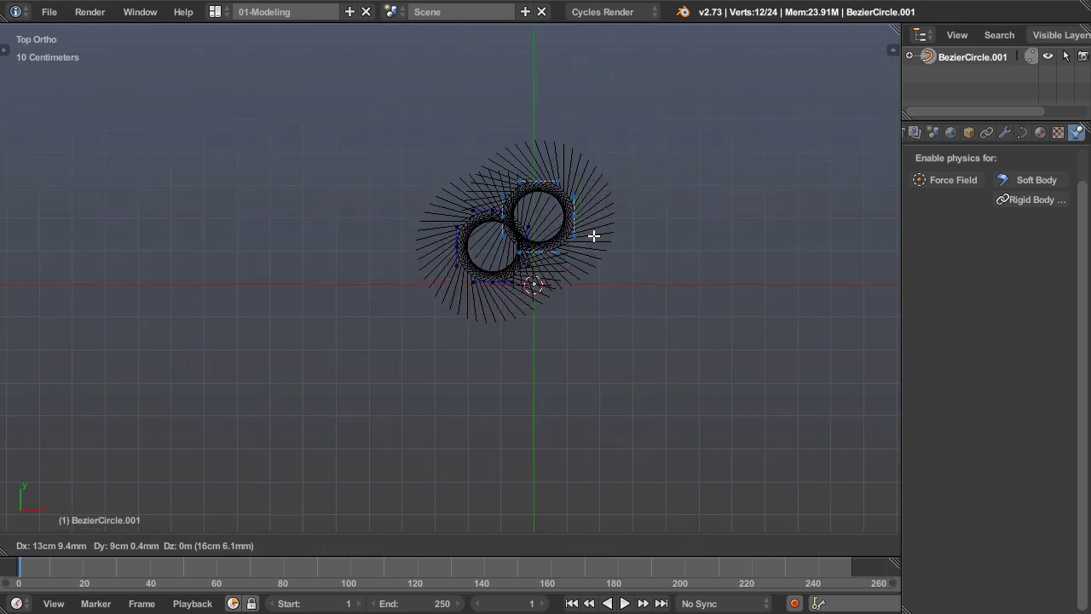
click(606, 264)
key(shift+d)
click(566, 334)
key(shift+d)
click(504, 329)
key(Tab)
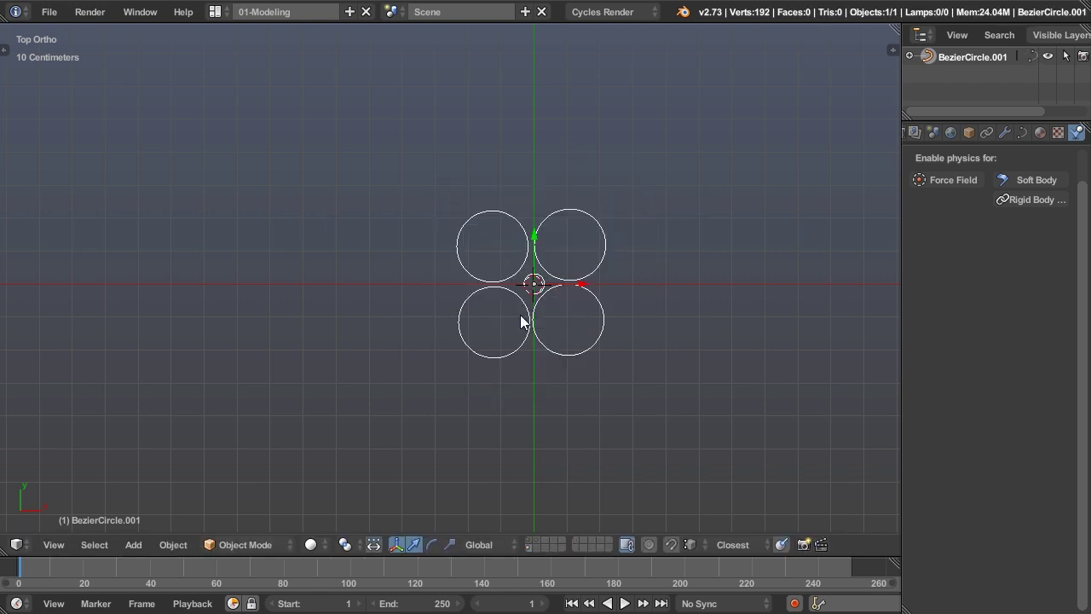
mouse_move(556, 287)
middle_down()
mouse_move(552, 279)
mouse_move(547, 290)
middle_up()
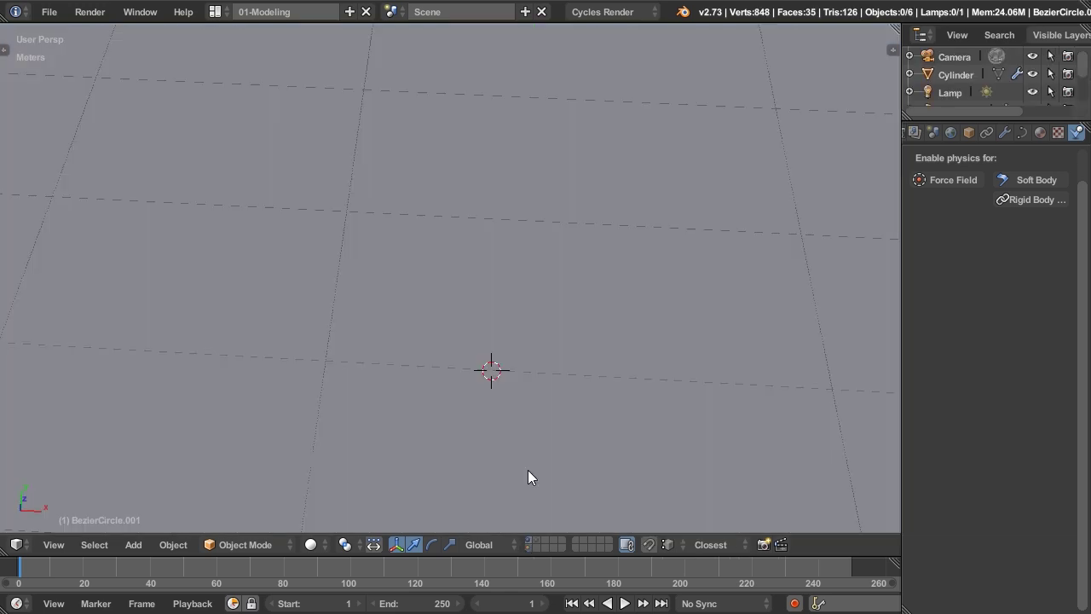
Select the NurbsPath and set its Geometry Bevel Object to BezierCircle.001
middle_drag(528, 470, 566, 178)
right_click(575, 146)
right_click(577, 156)
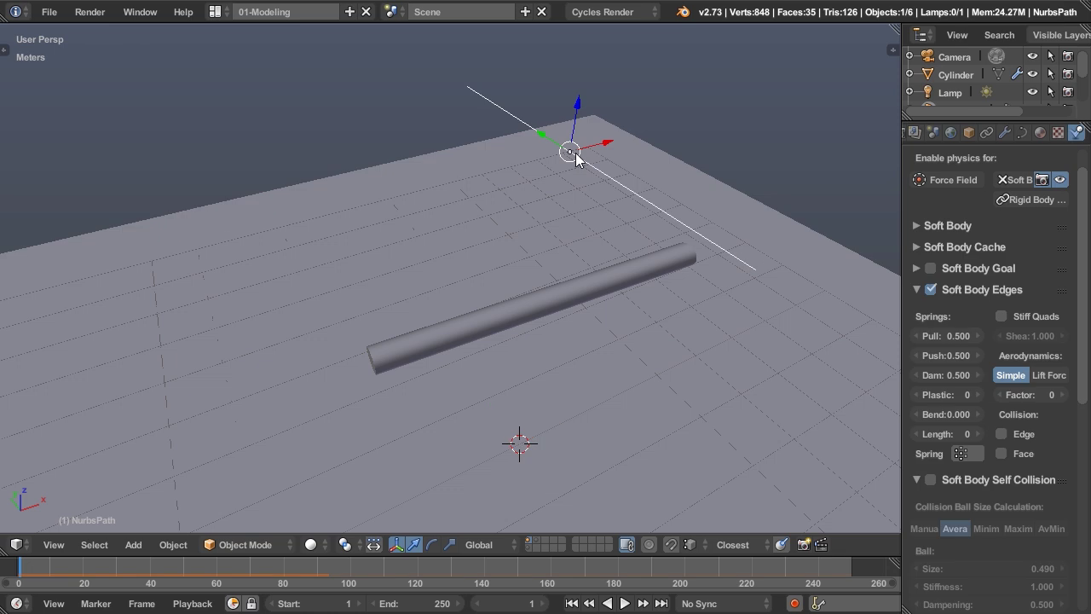
click(1022, 132)
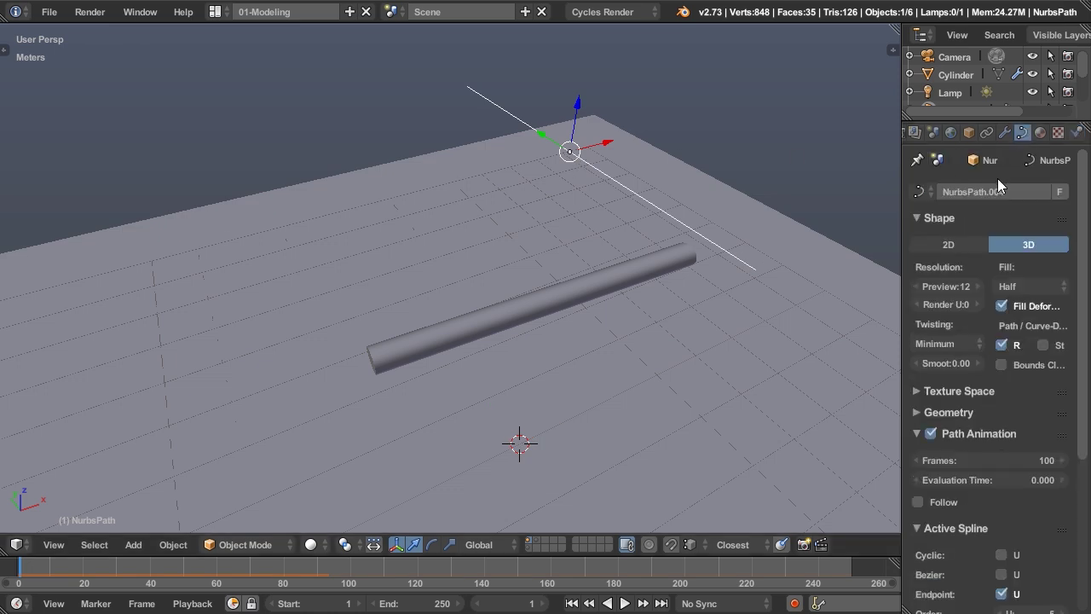
scroll(1019, 187, down, 5)
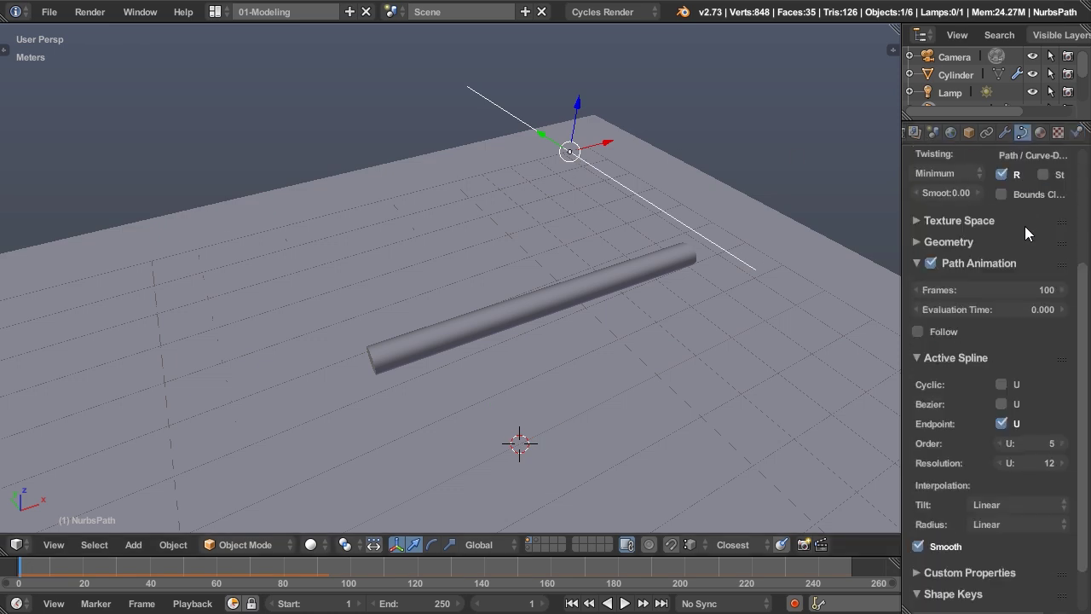
scroll(1022, 206, up, 2)
scroll(1013, 273, up, 3)
click(916, 410)
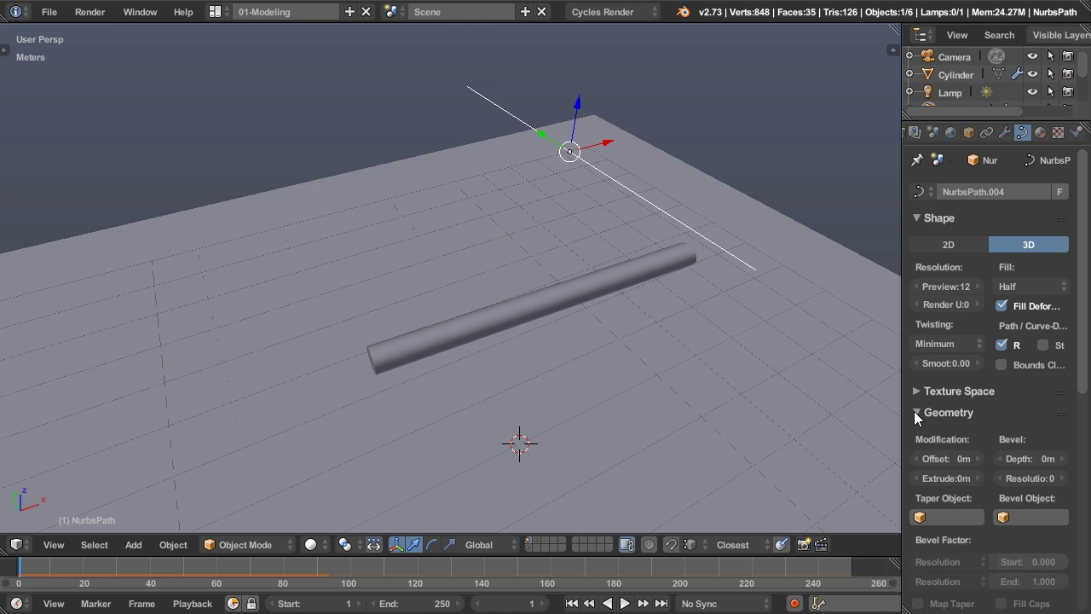
scroll(944, 377, down, 4)
click(1017, 379)
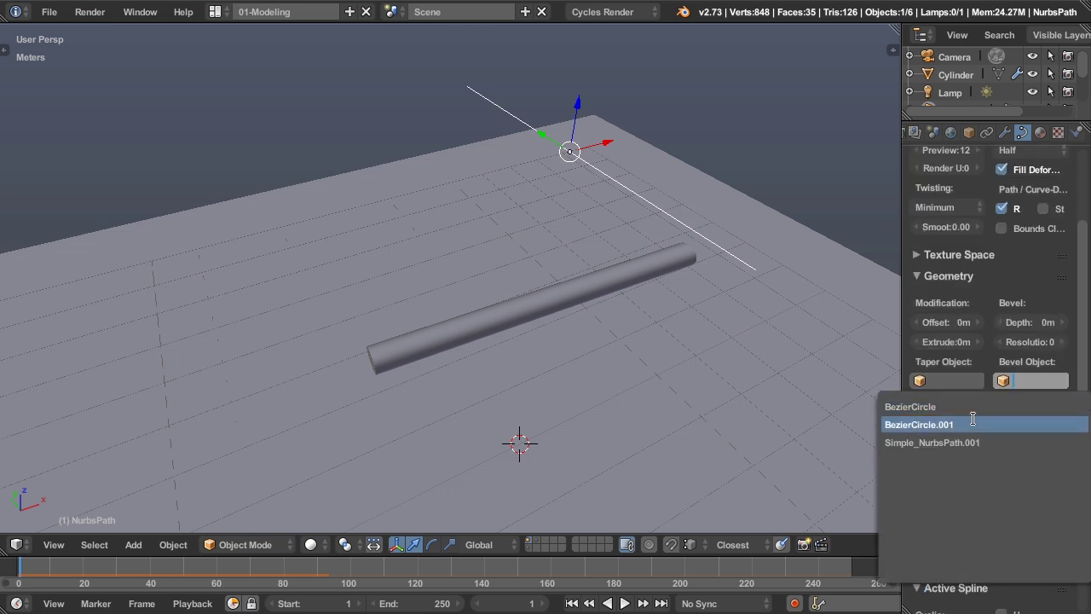
click(972, 423)
middle_drag(824, 330, 649, 269)
scroll(648, 268, up, 4)
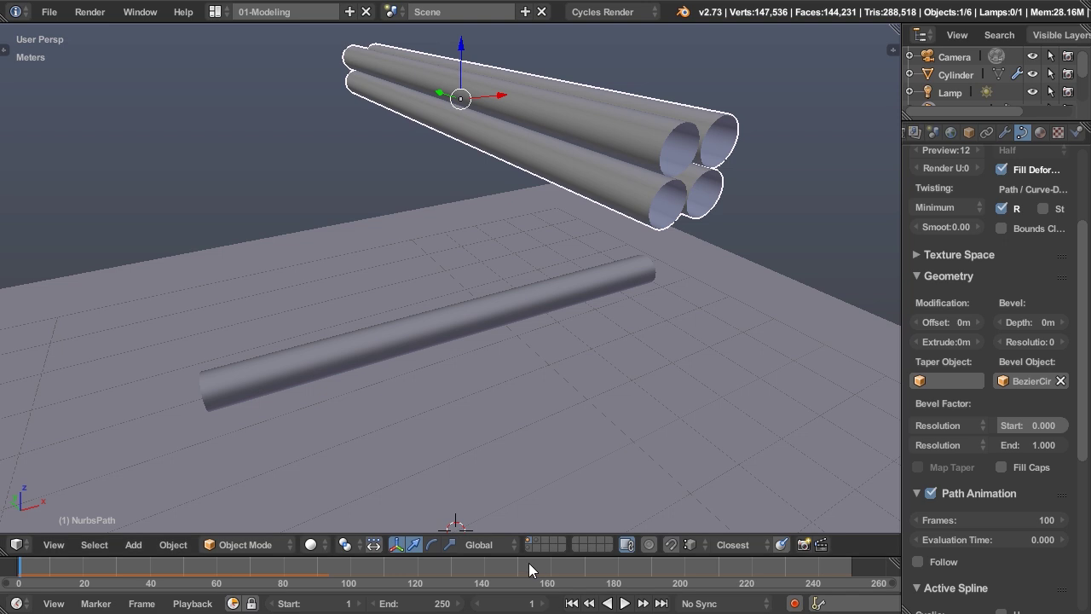
Show the bevel layer, select BezierCircle.001, and scale it down twice to thin the tubes
shift+click(531, 547)
middle_drag(583, 428, 607, 232)
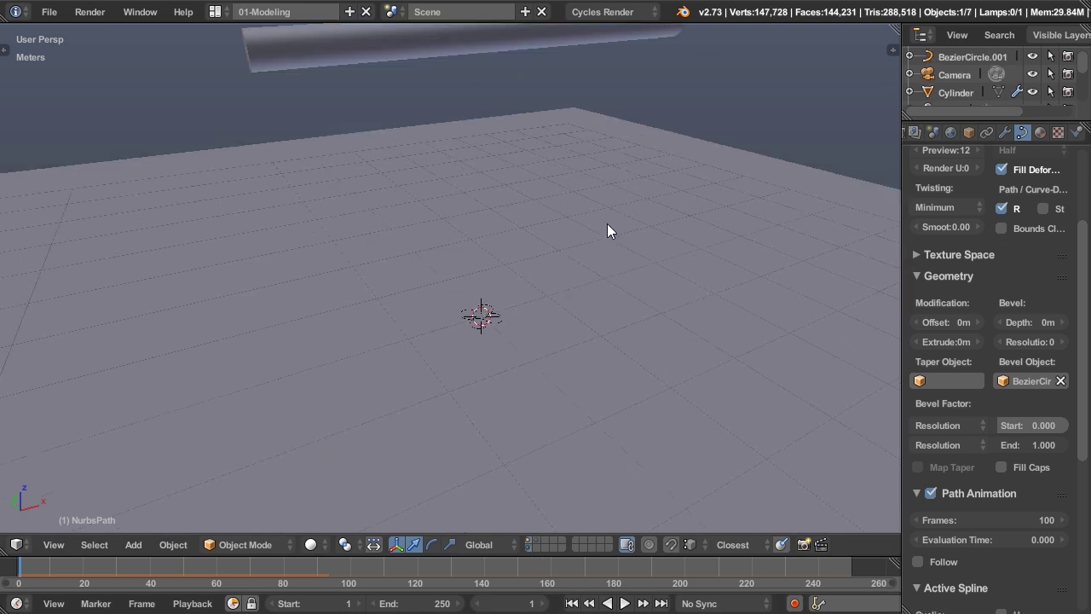
right_click(487, 319)
scroll(533, 360, down, 5)
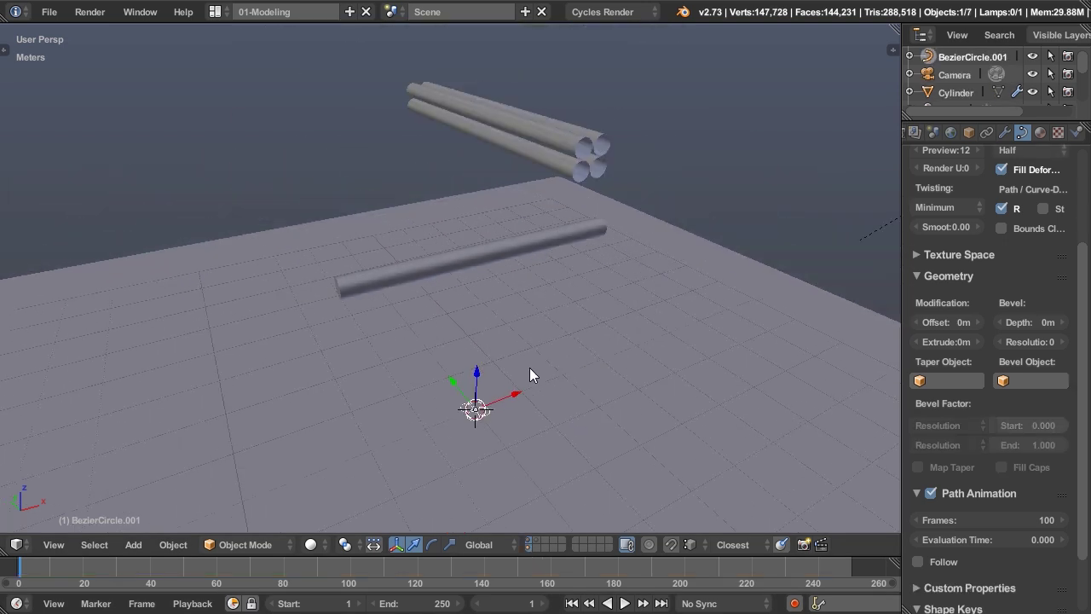
key(s)
click(564, 381)
key(s)
click(563, 367)
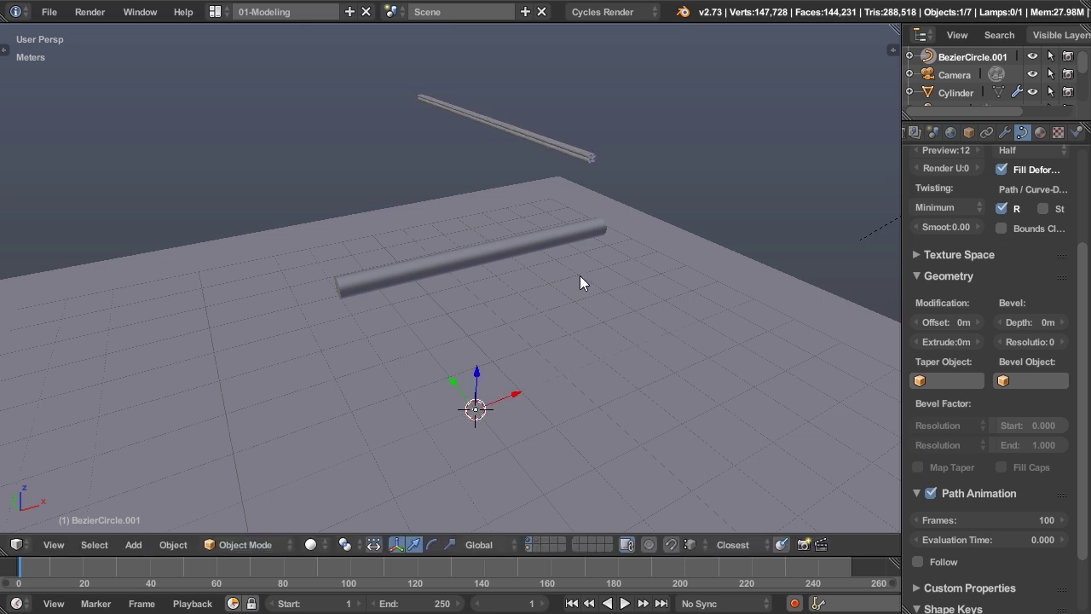
middle_drag(580, 275, 584, 304)
scroll(585, 300, up, 2)
scroll(580, 253, down, 3)
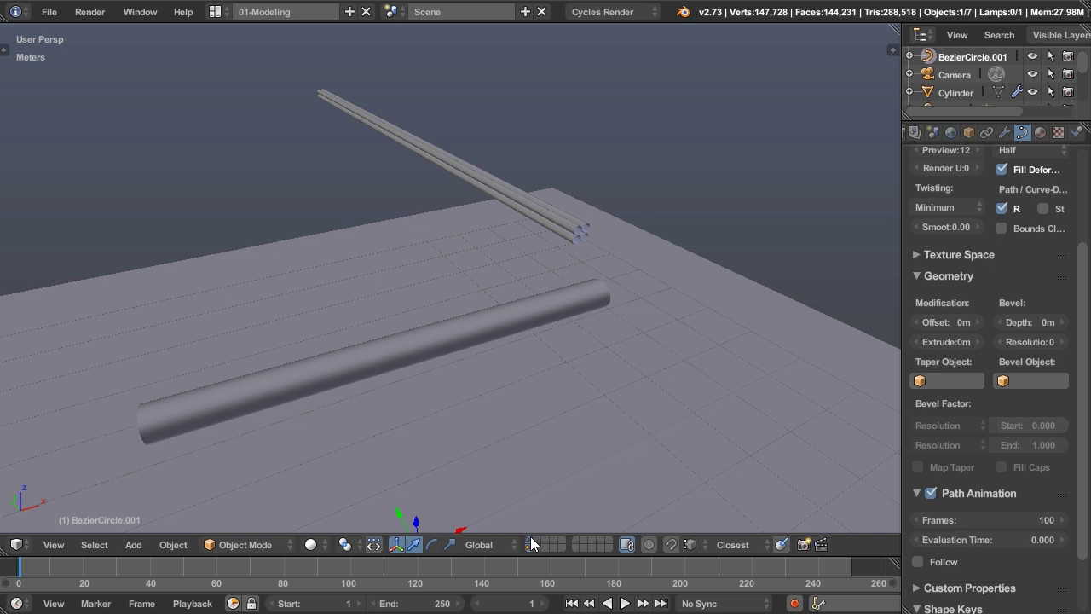
Hide the bevel layer, then select only the NurbsPath's end point in Edit Mode
key(Delete)
click(574, 220)
click(571, 225)
middle_drag(571, 222, 595, 294)
key(Tab)
click(550, 236)
middle_drag(614, 244, 593, 264)
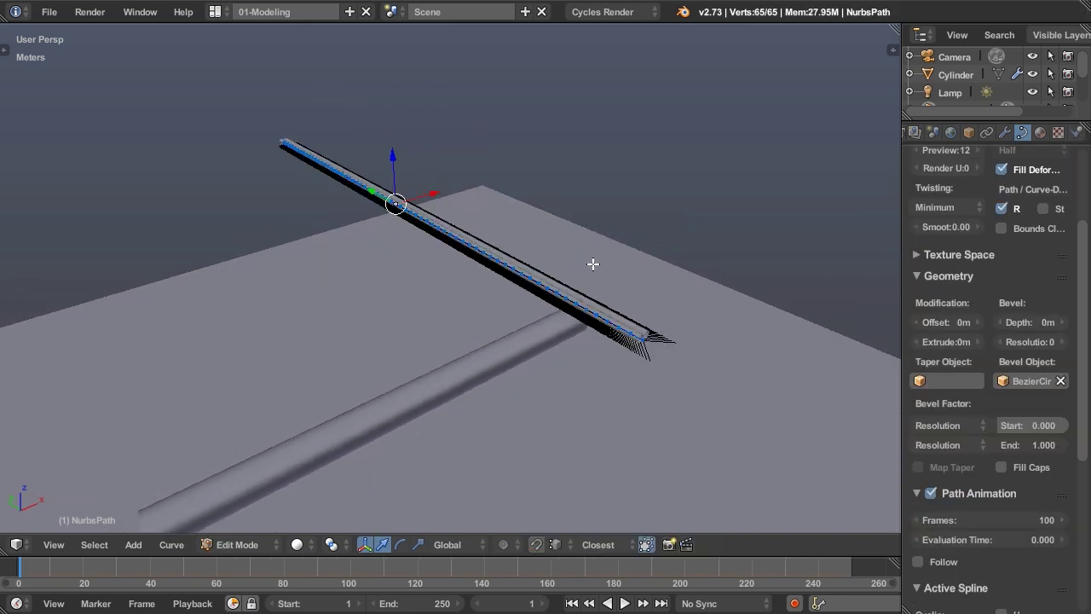
right_click(648, 341)
Turn on proportional editing, leaving the end point where it was
middle_drag(691, 363, 575, 297)
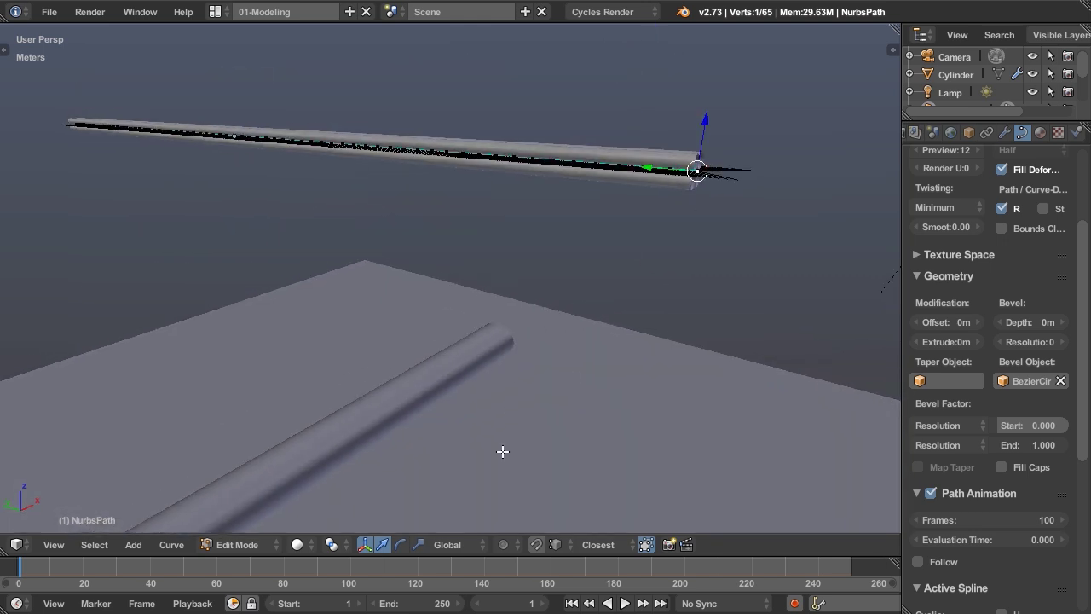
click(509, 544)
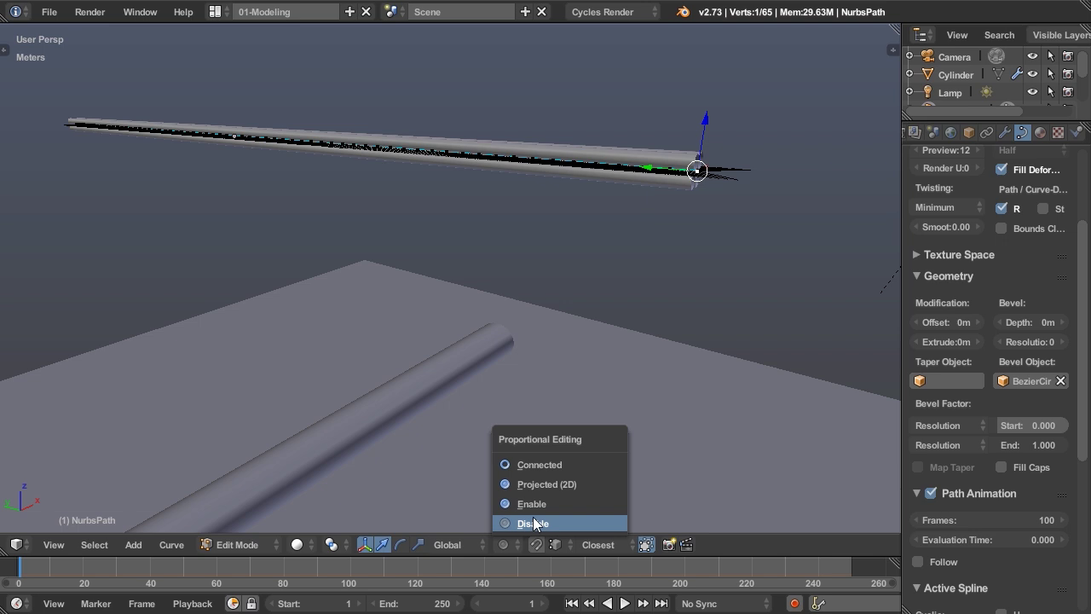
click(559, 504)
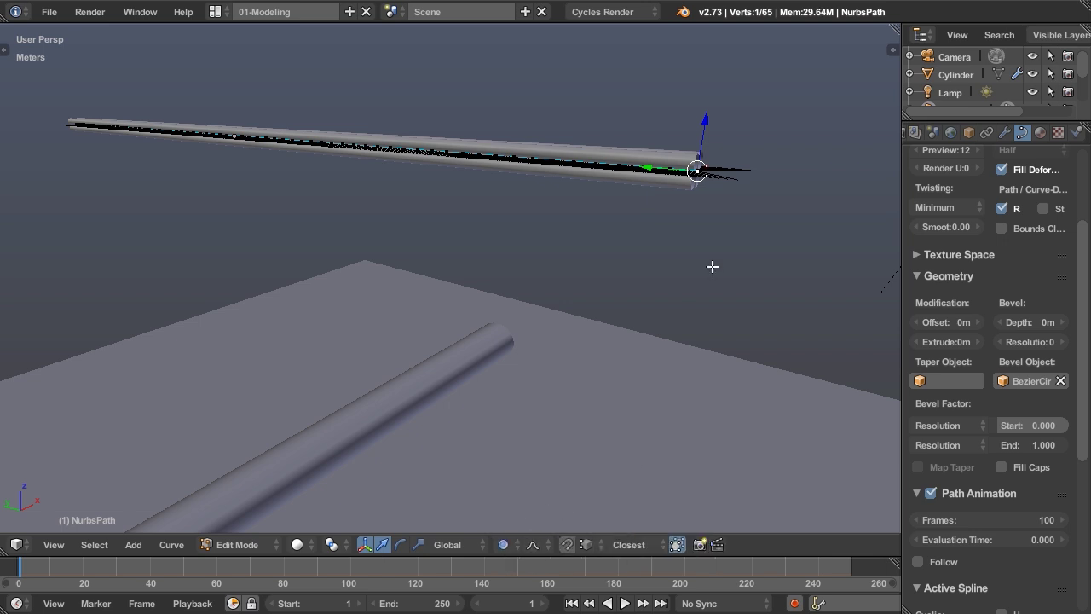
key(g)
scroll(653, 332, down, 3)
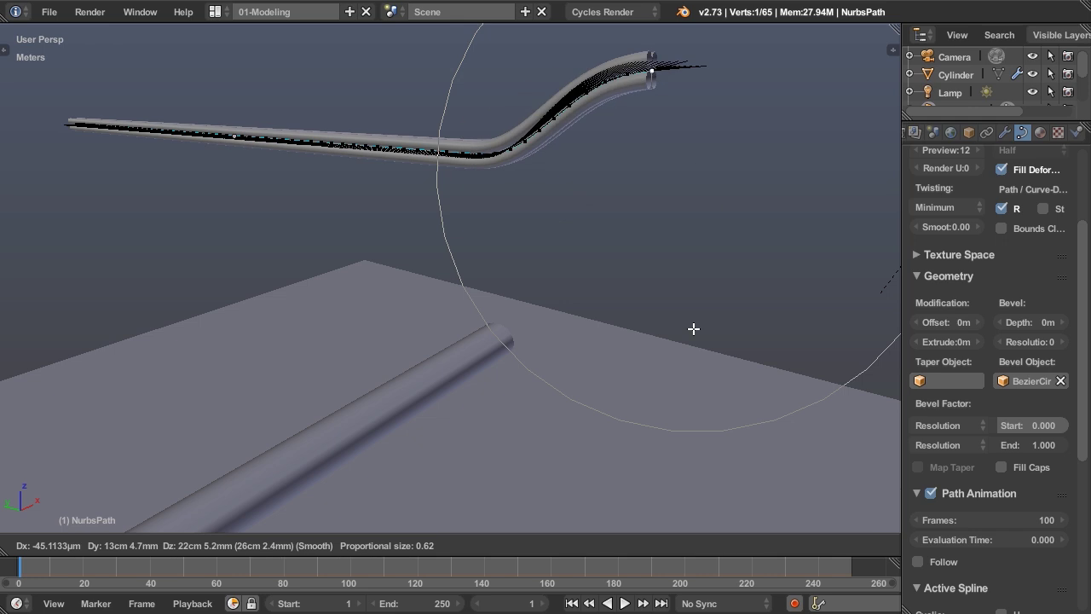
right_click(626, 248)
scroll(623, 275, down, 3)
middle_drag(624, 276, 665, 307)
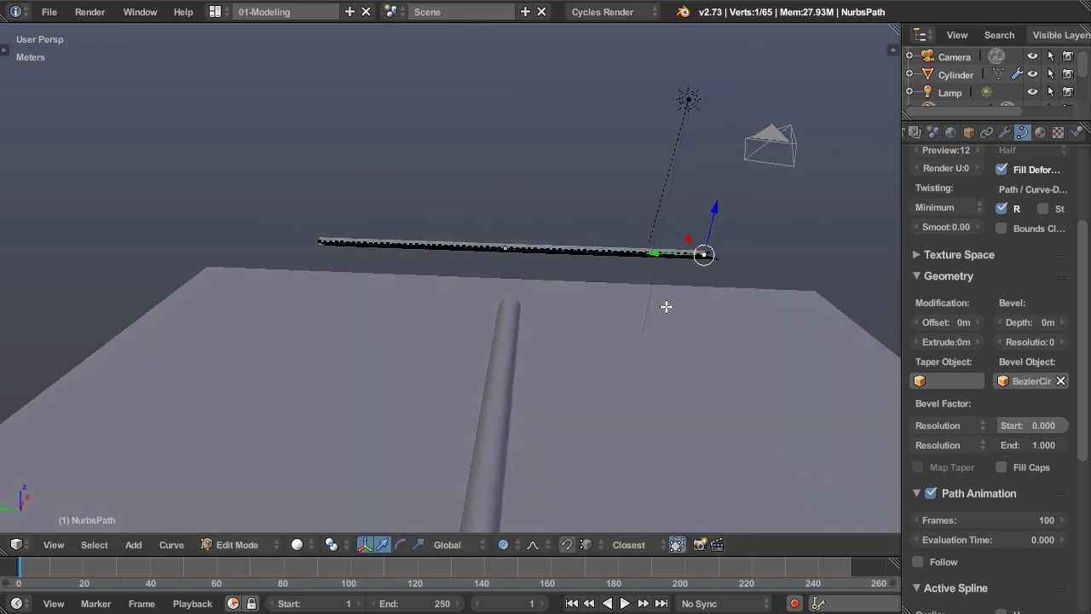
Tilt the end point twice with Ctrl+T to twist the four strands into a rope
key(ctrl+t)
scroll(650, 305, down, 4)
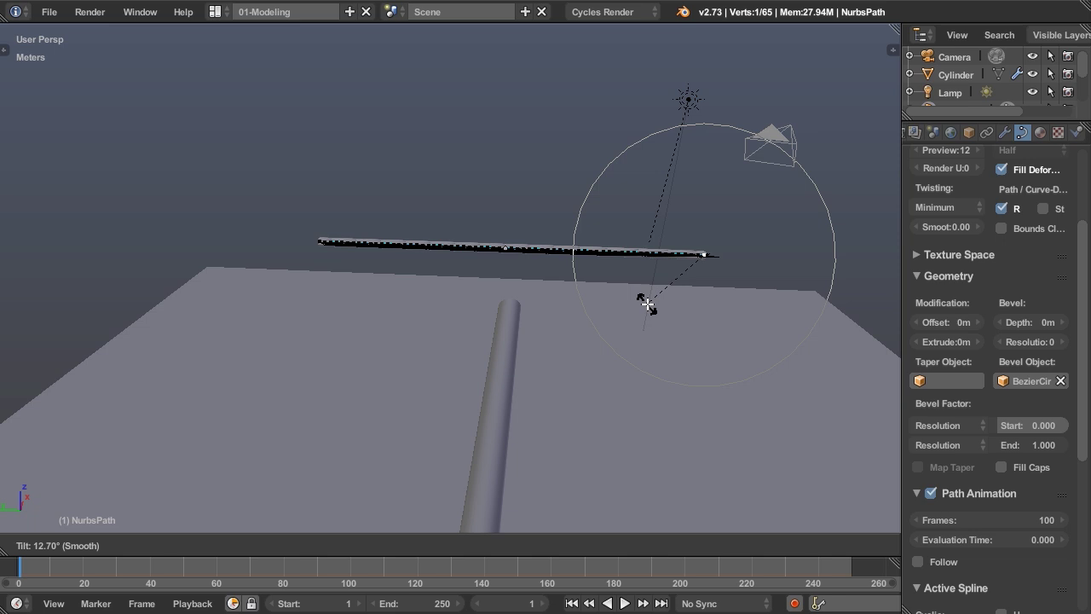
scroll(648, 305, down, 5)
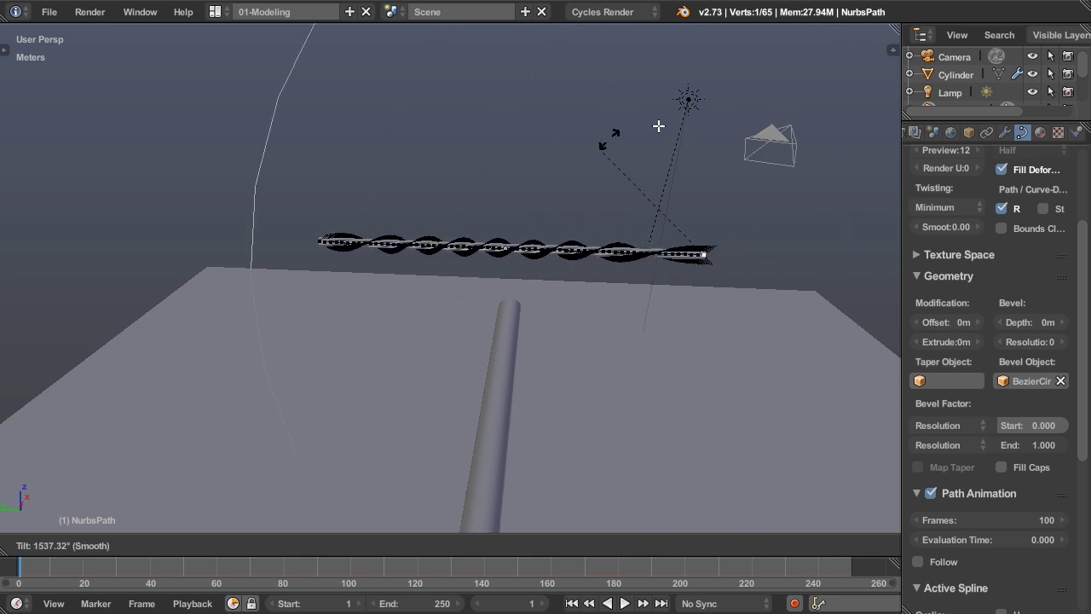
click(710, 183)
scroll(716, 247, up, 5)
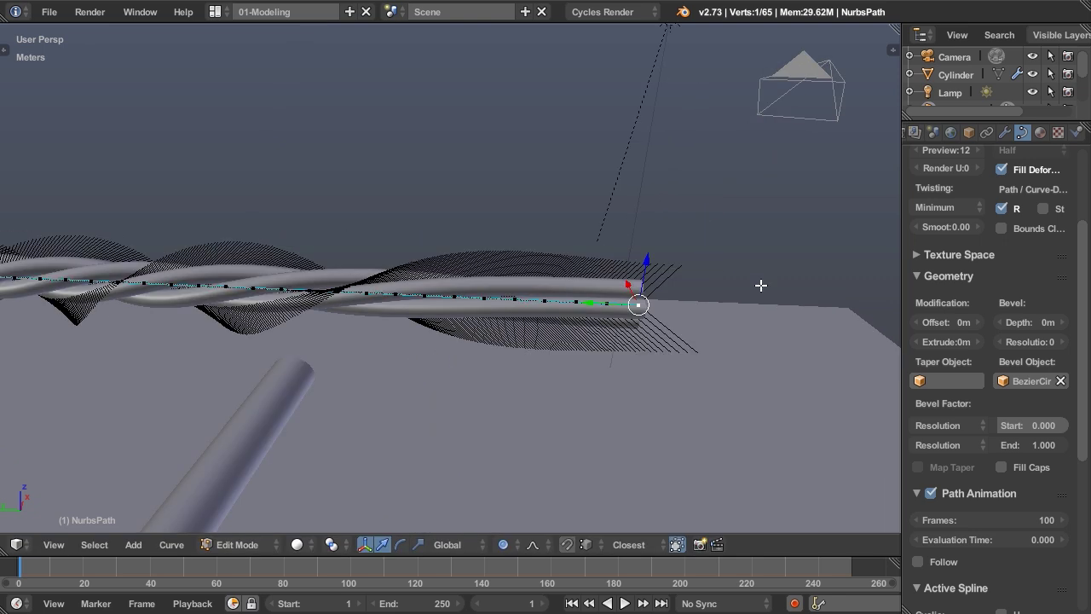
key(ctrl+t)
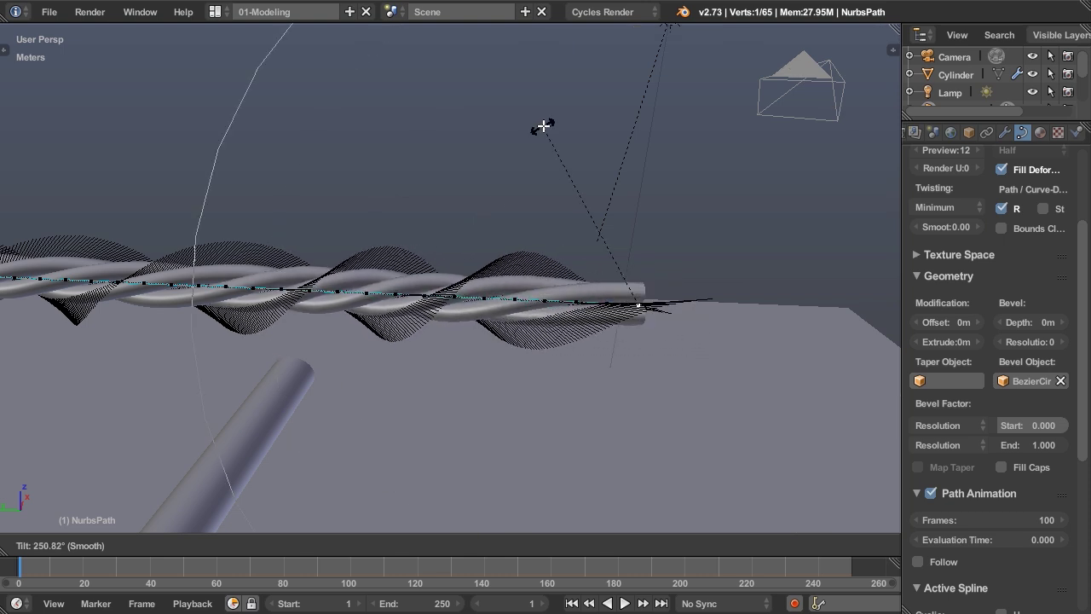
click(543, 126)
Return to Object Mode and play the simulation to watch the rope's current fall
key(Tab)
click(523, 171)
scroll(545, 256, down, 5)
middle_drag(546, 256, 616, 396)
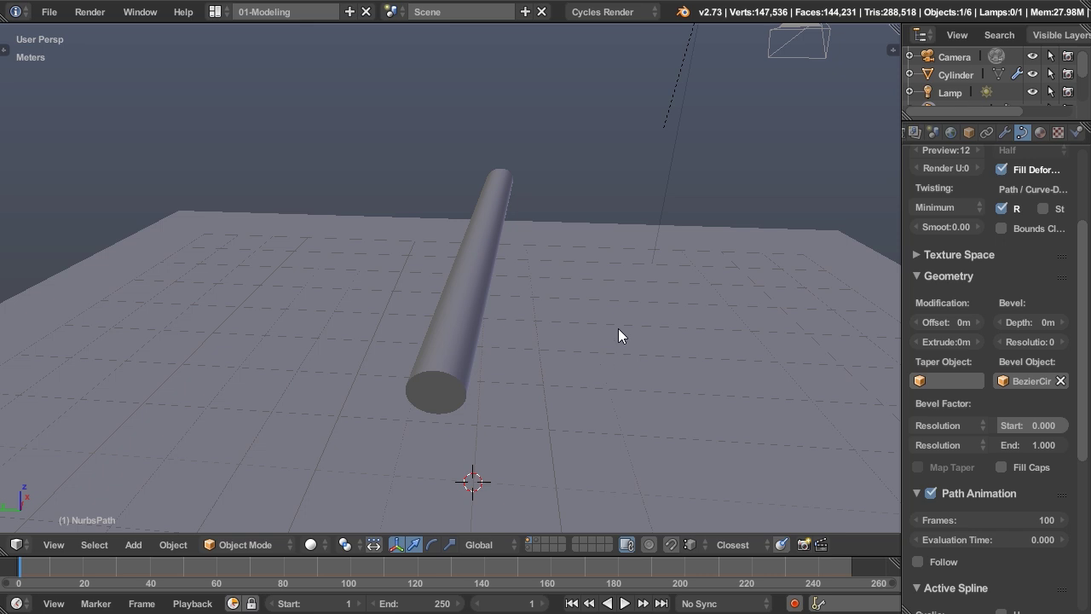
middle_drag(620, 349, 622, 429)
click(625, 603)
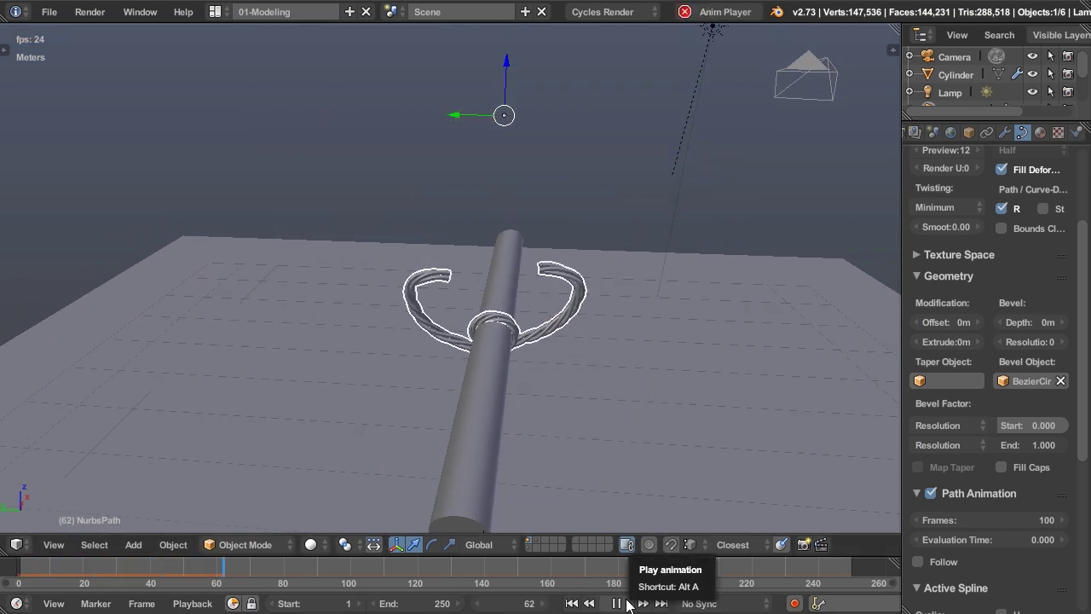
click(627, 603)
Shift the rope about 99 cm along its Y axis and replay the fall to frame 102
click(572, 602)
middle_drag(569, 503, 560, 90)
drag(482, 106, 583, 122)
click(627, 603)
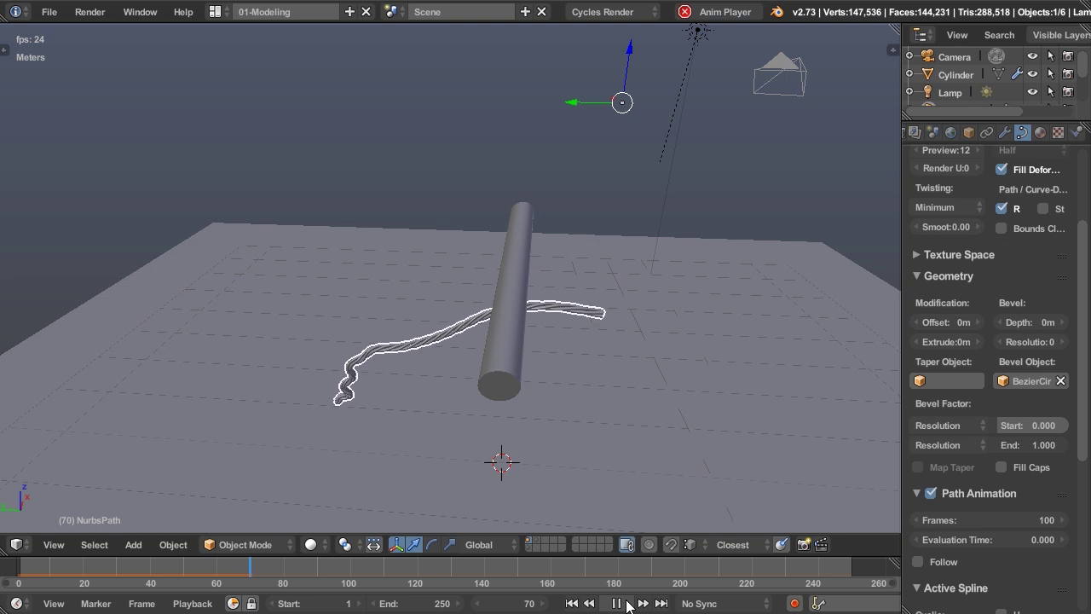
click(617, 604)
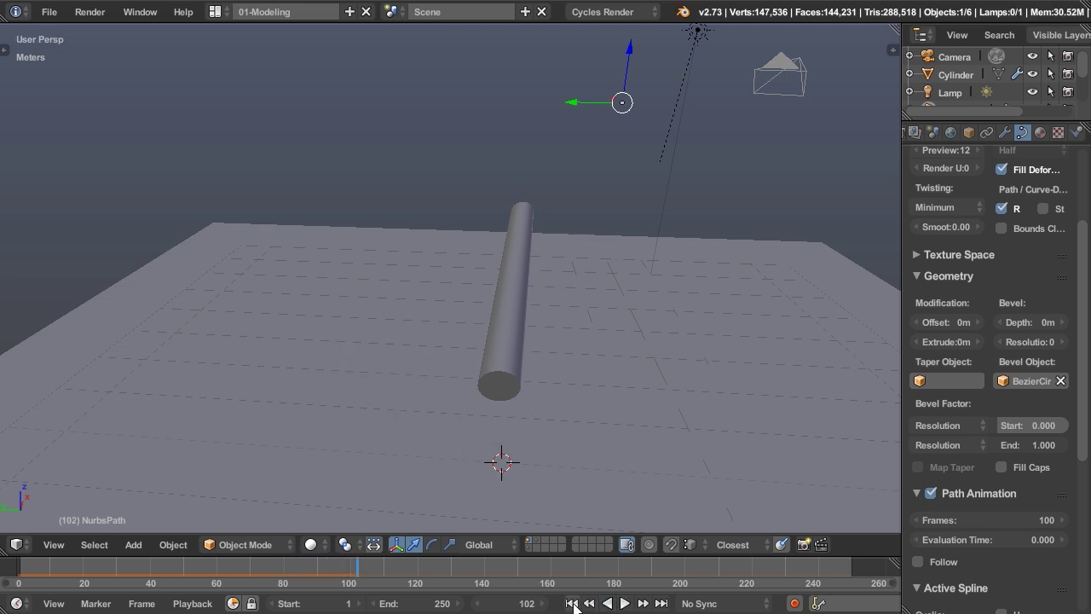
Make the ground Plane a Collision object in its Physics settings
click(571, 603)
shift+middle_drag(589, 374, 525, 305)
right_click(525, 305)
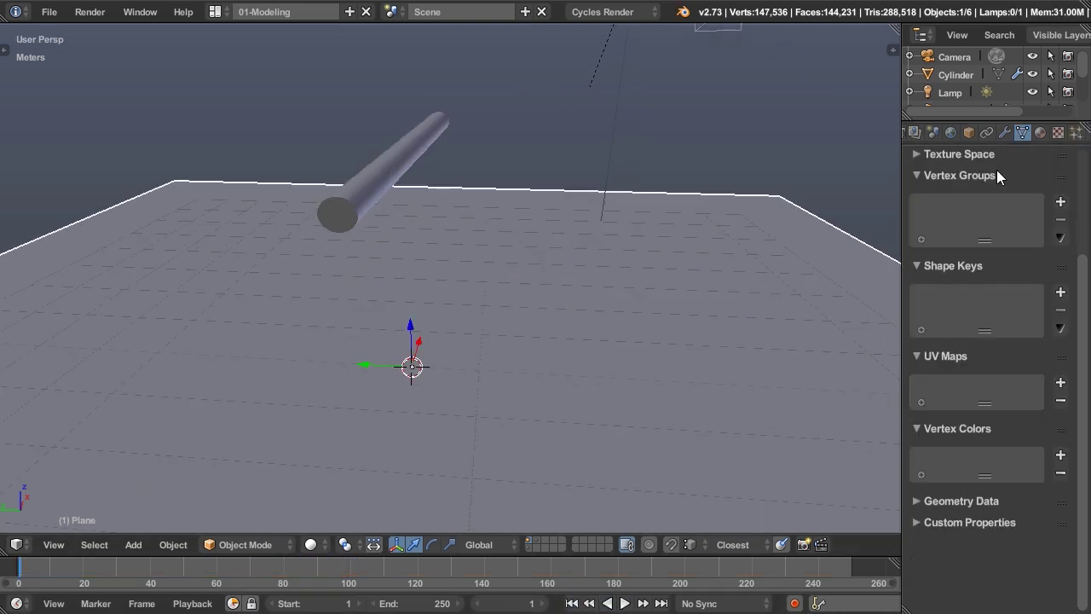
click(1032, 132)
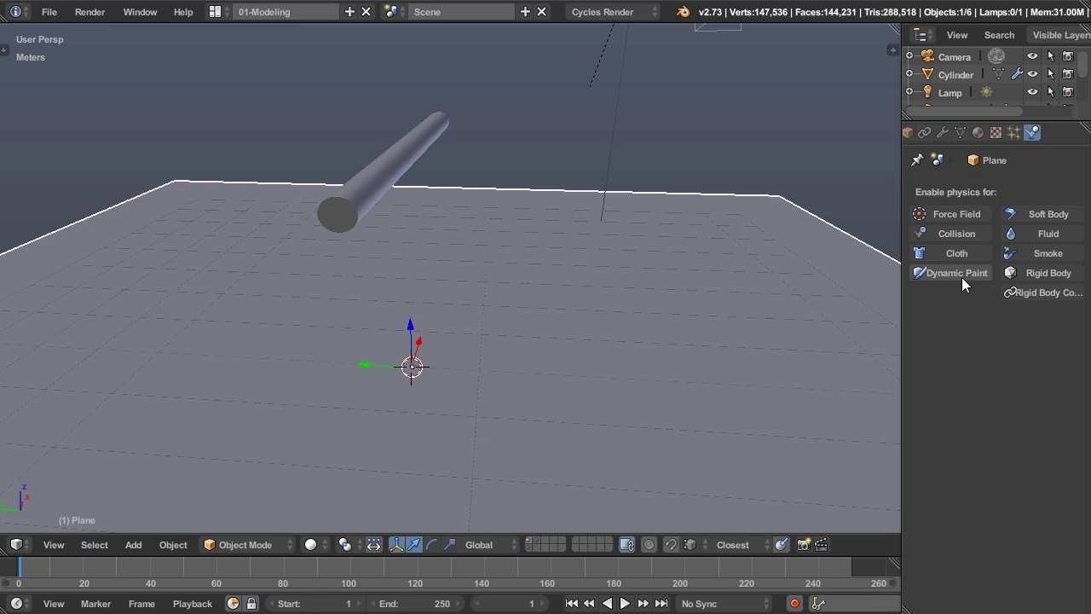
click(945, 234)
Replay to see the rope land on the ground by frame 121, then rewind to frame 1
middle_drag(481, 354, 483, 427)
click(626, 603)
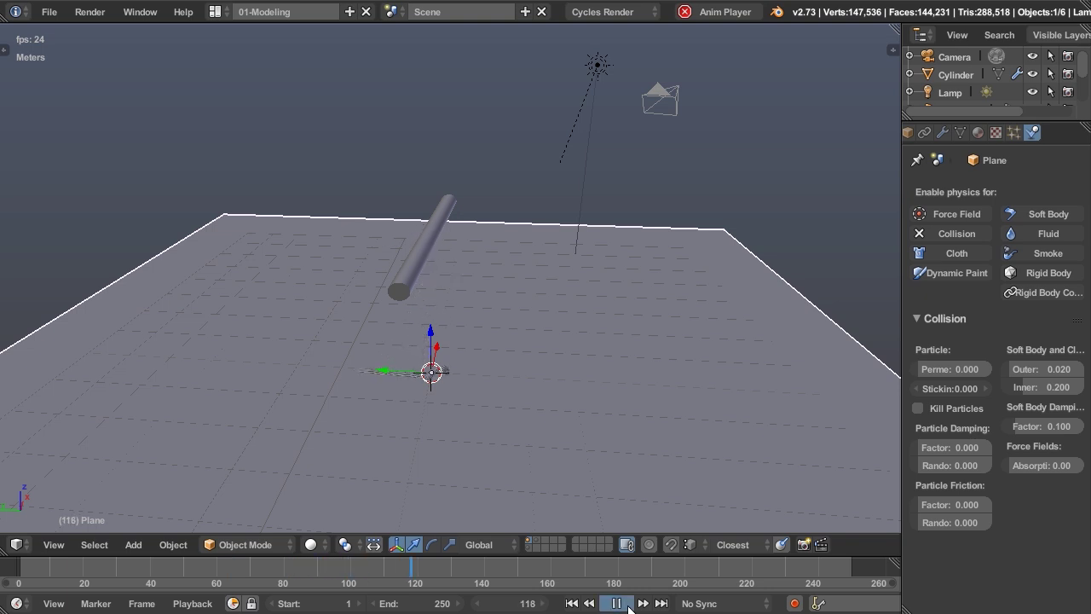
click(617, 604)
middle_drag(437, 436, 456, 397)
scroll(494, 405, up, 2)
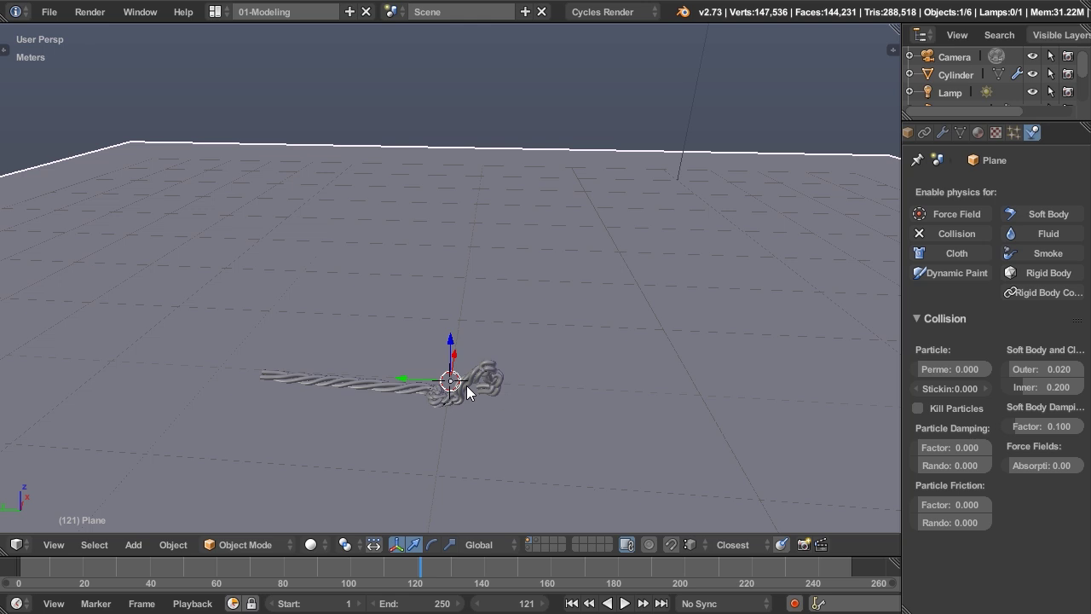
click(571, 604)
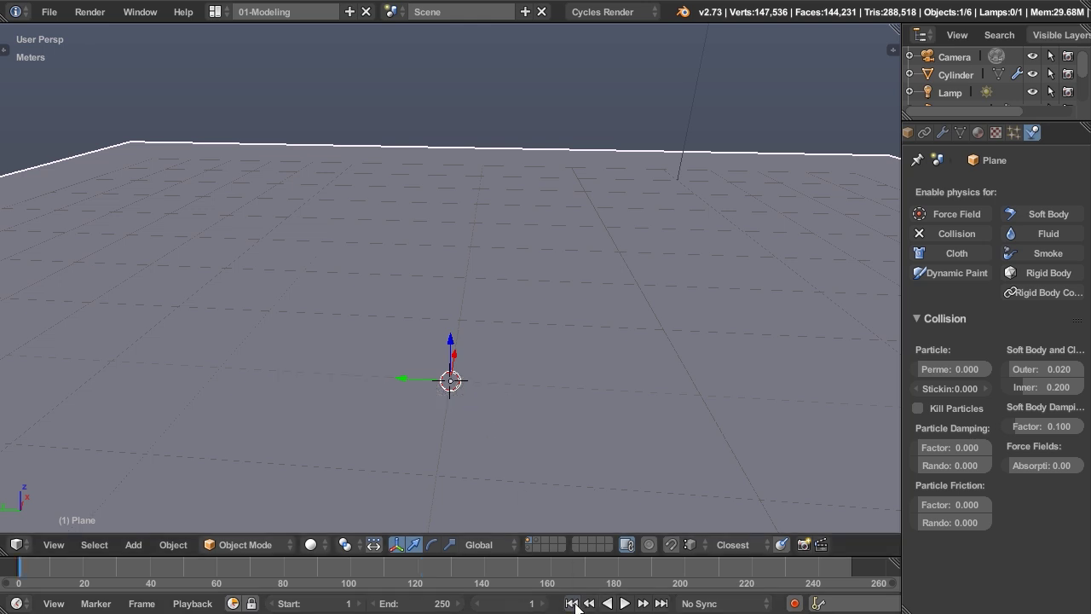
Select the NurbsPath rope and expand its Soft Body settings panels
middle_drag(546, 289, 572, 252)
middle_drag(529, 130, 600, 140)
right_click(602, 125)
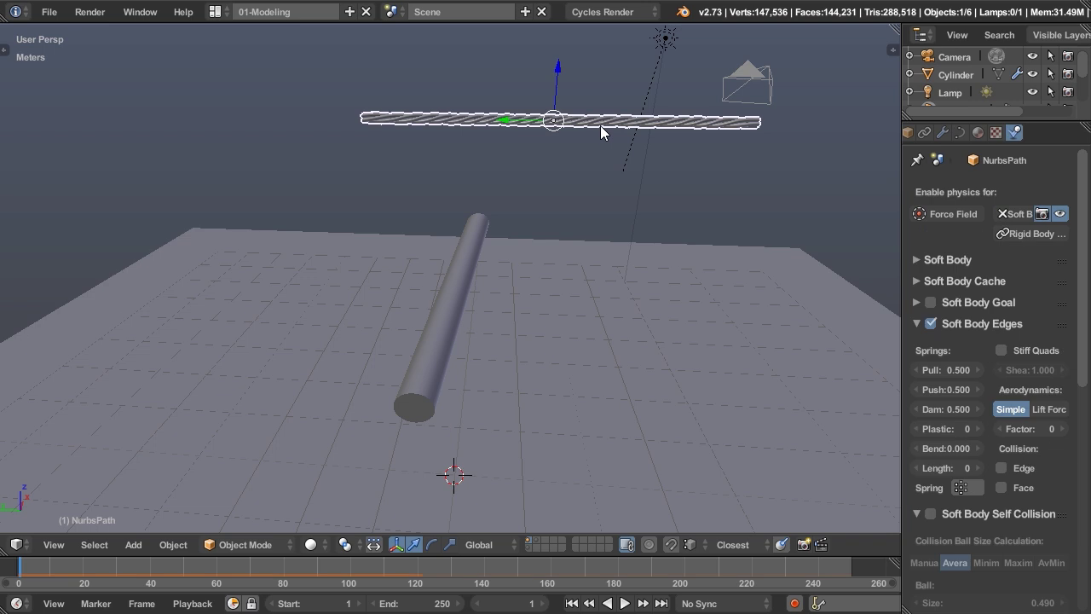
drag(902, 244, 871, 248)
click(890, 256)
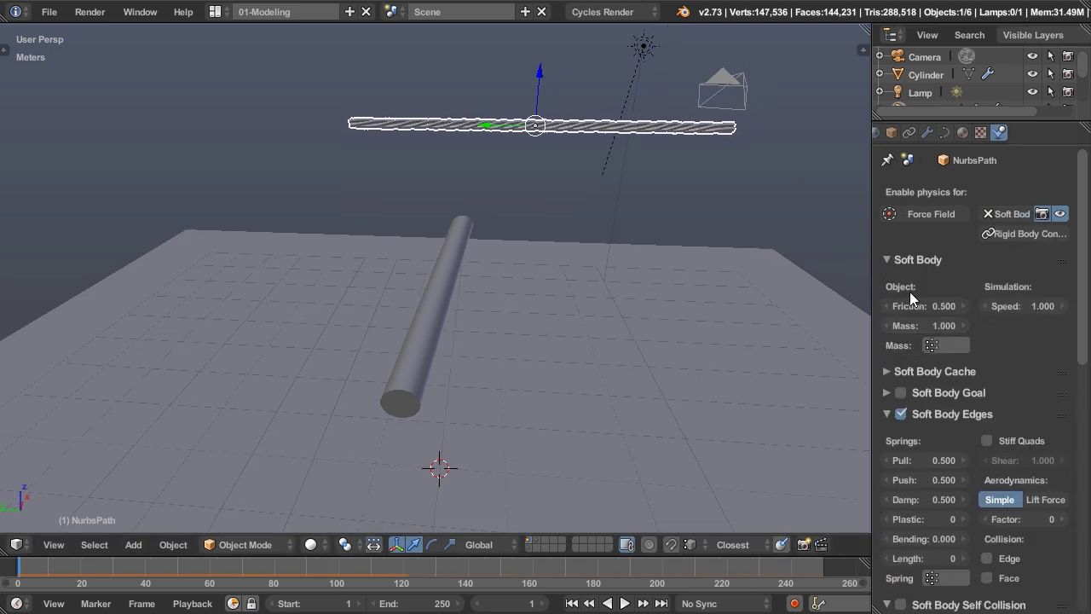
click(890, 370)
click(889, 371)
click(919, 391)
click(886, 393)
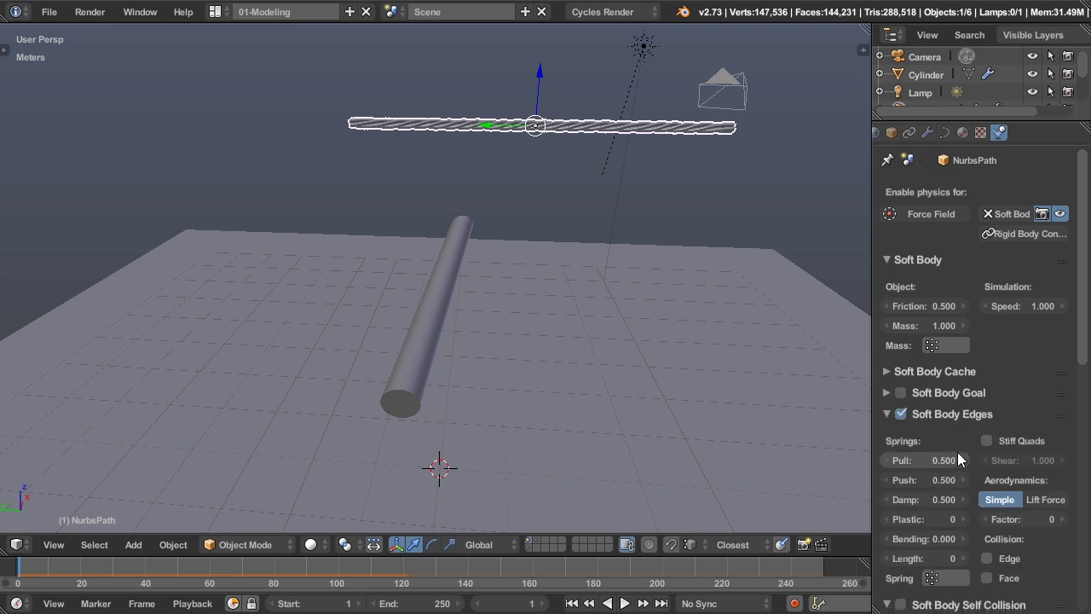
Test the rope with Soft Body Edges off, then re-enable the edge springs at frame 1
click(904, 414)
click(625, 603)
click(625, 604)
click(572, 604)
click(901, 413)
click(885, 412)
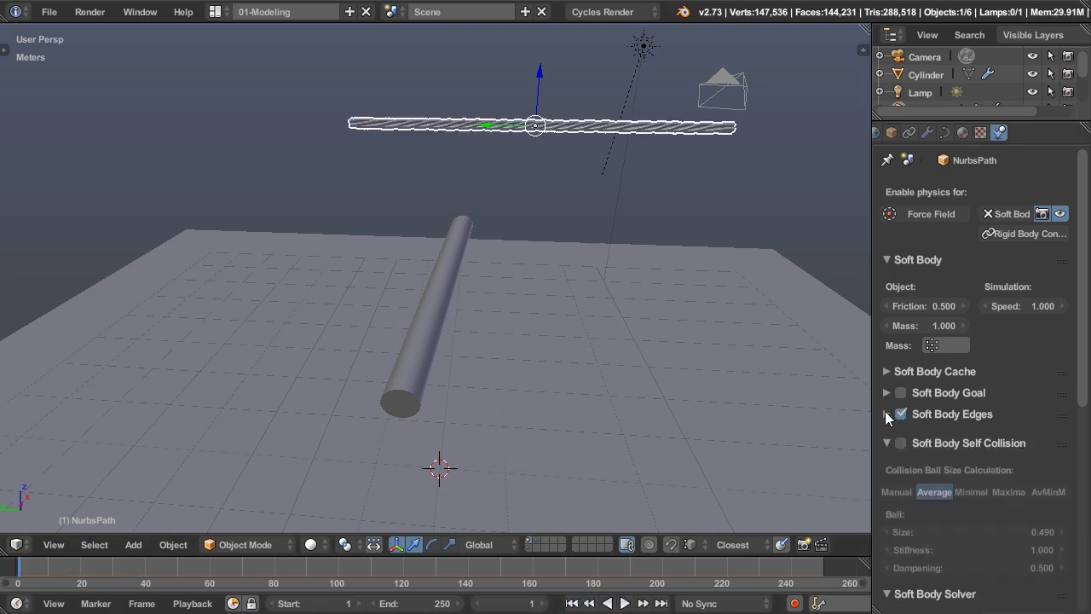
click(890, 258)
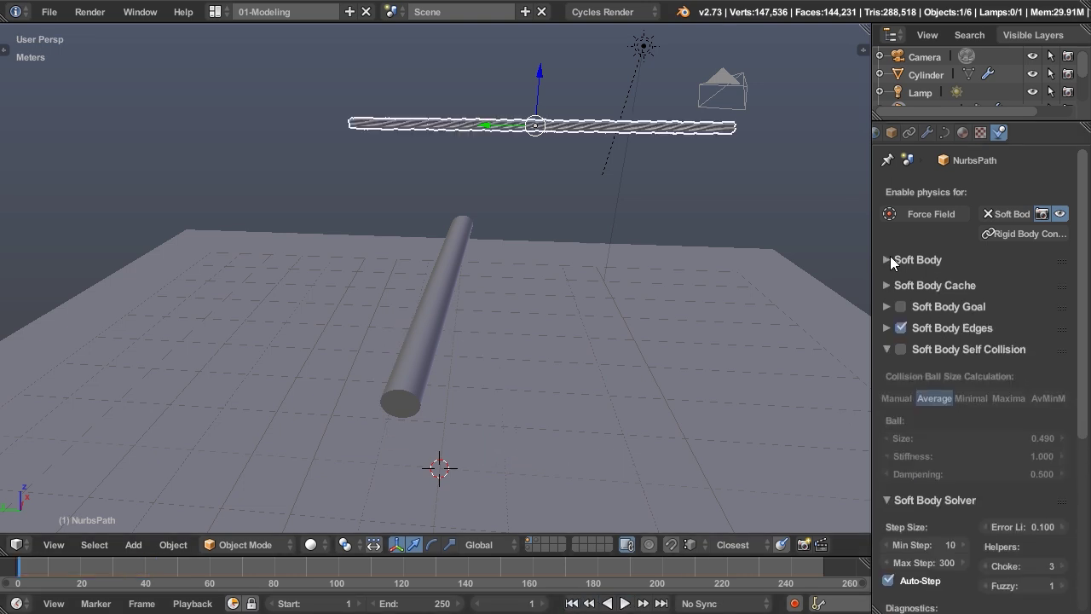
Enable Soft Body Self Collision and play the rope's fall, then rewind and reframe the view
click(901, 345)
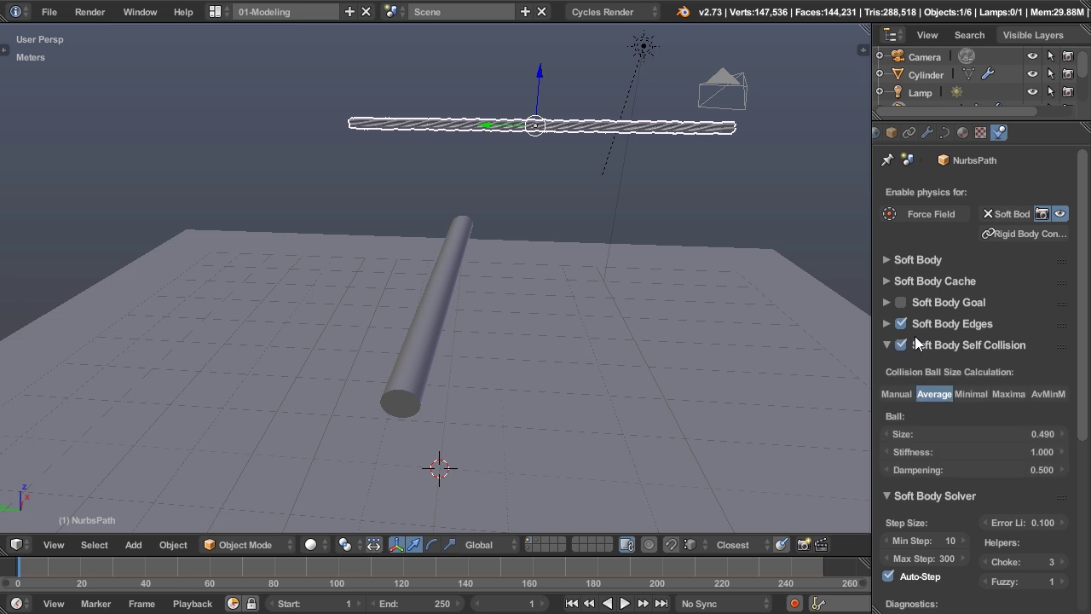
click(627, 603)
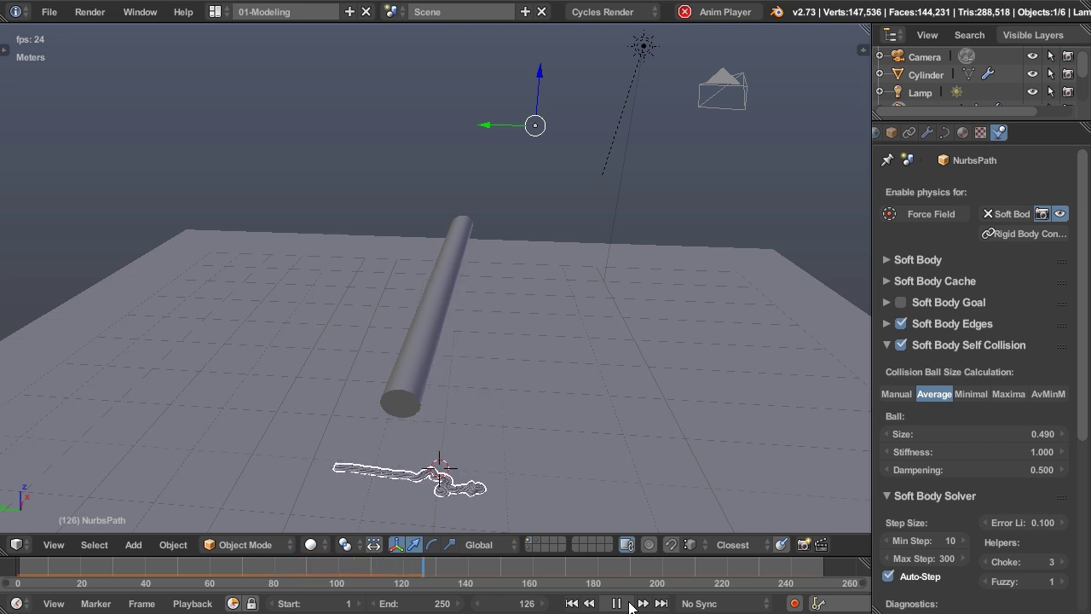
click(621, 603)
key(KP_Divide)
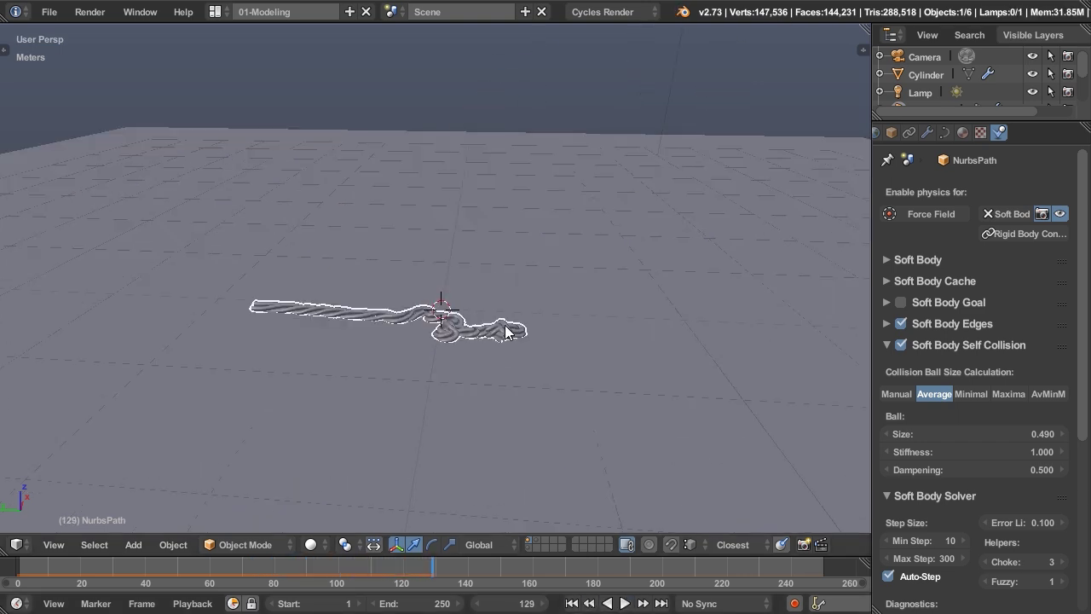
key(KP_Divide)
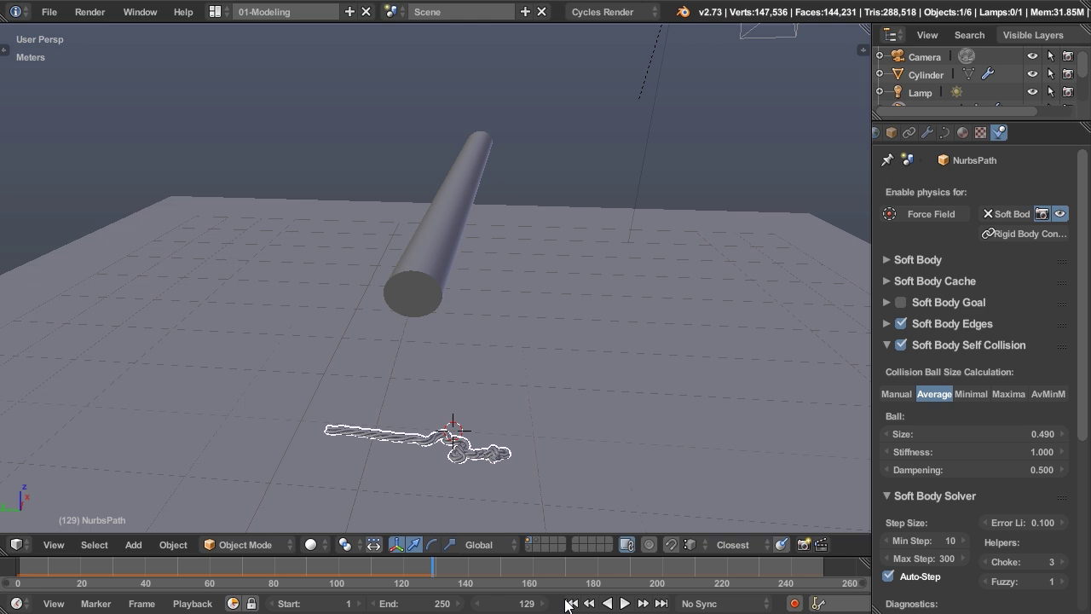
click(571, 604)
shift+middle_drag(705, 369, 717, 455)
middle_drag(700, 255, 403, 146)
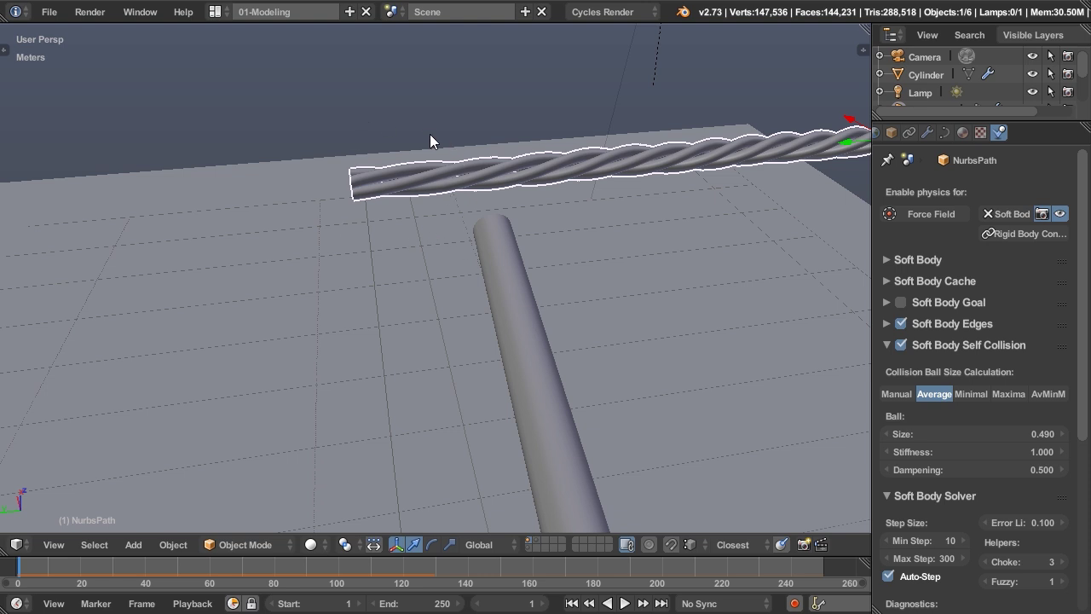
scroll(401, 183, down, 2)
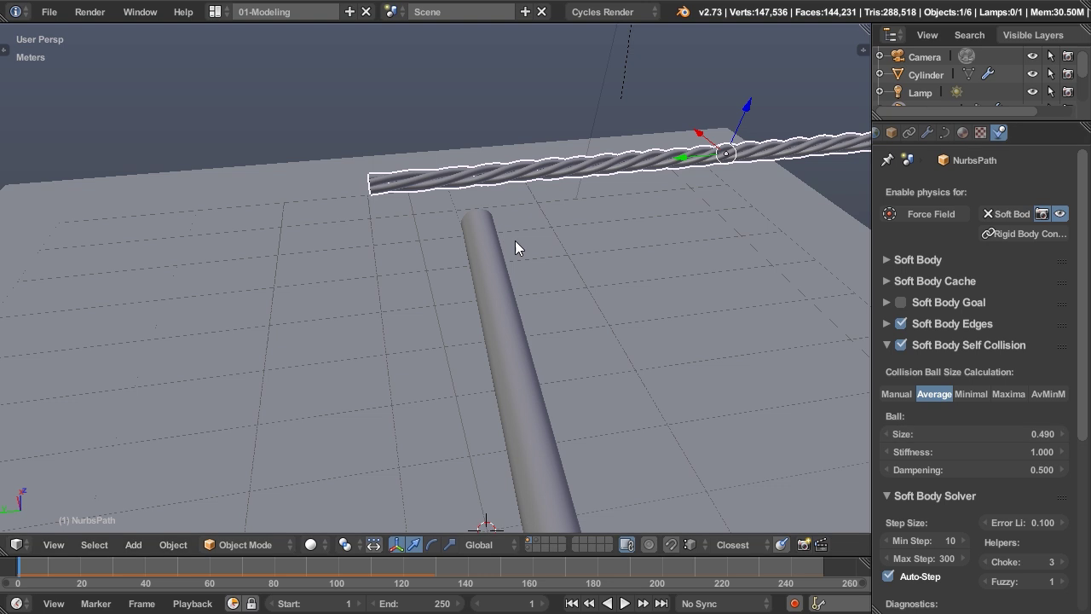
middle_drag(556, 261, 515, 206)
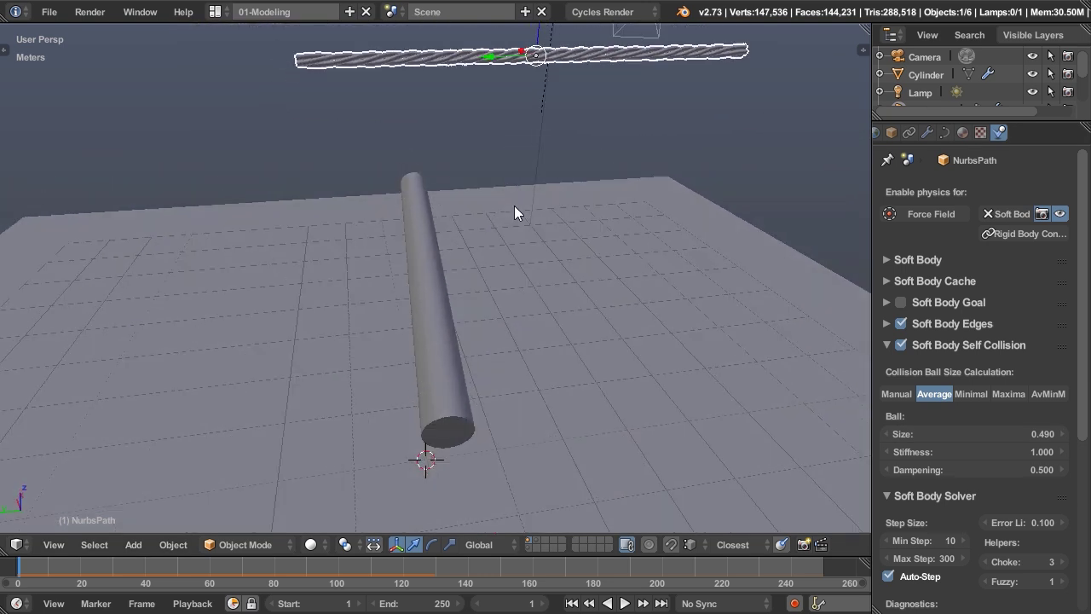
Set the self-collision ball size to 1 and replay the fall
click(950, 436)
text(1)
key(Return)
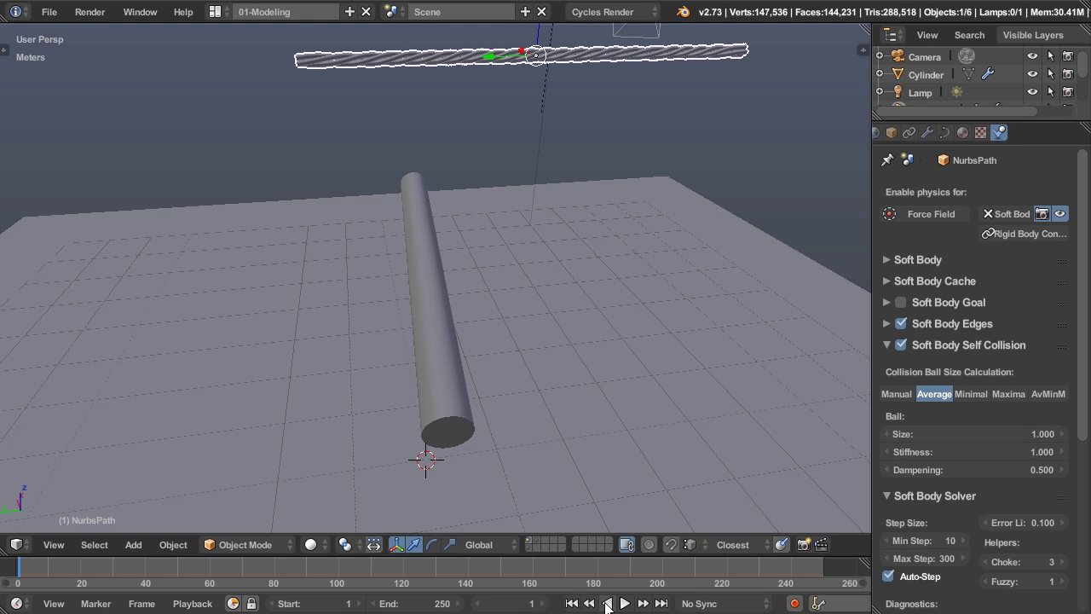
click(626, 604)
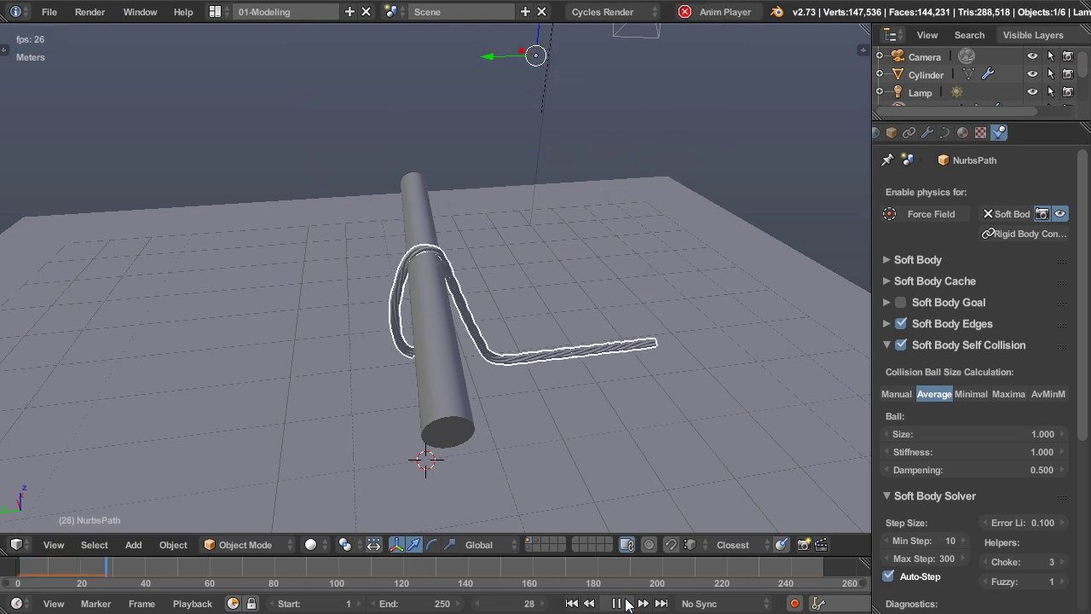
click(615, 604)
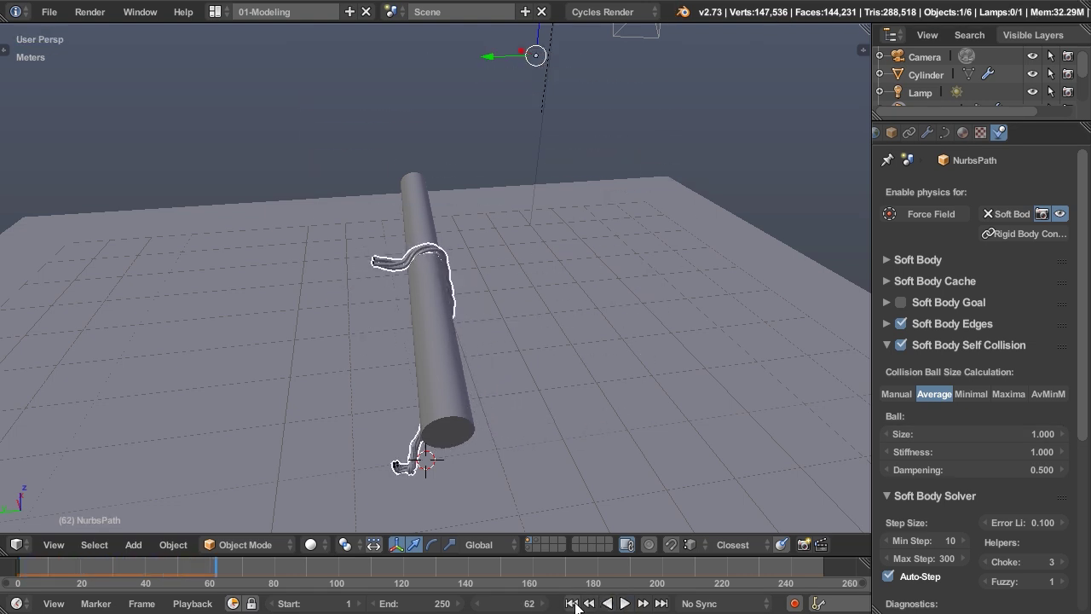
click(571, 604)
Try larger ball sizes of 3 and 2, replaying the fall
click(960, 435)
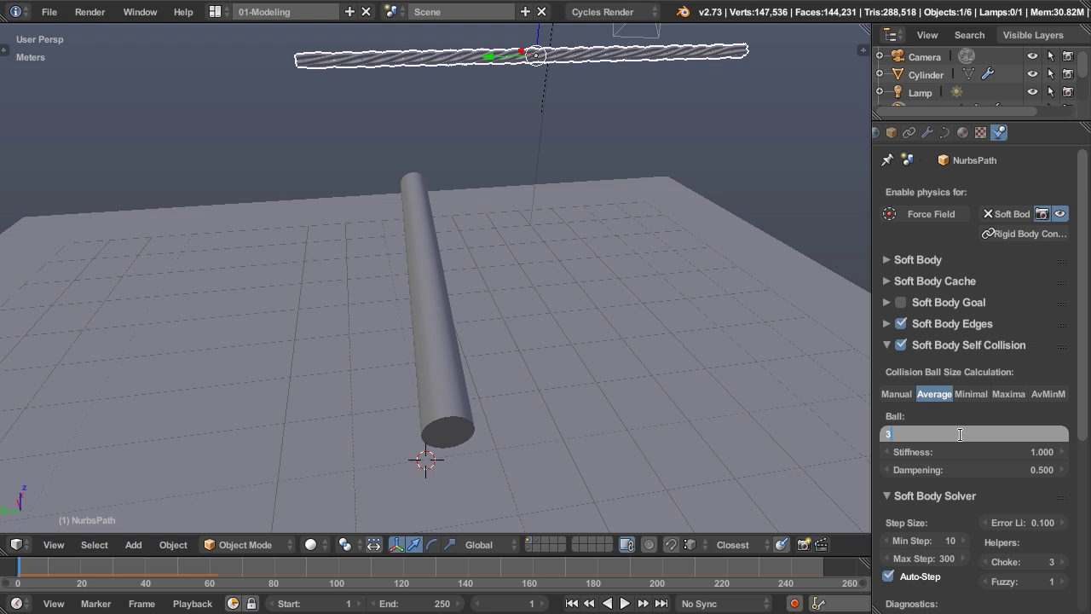
text(3)
key(Return)
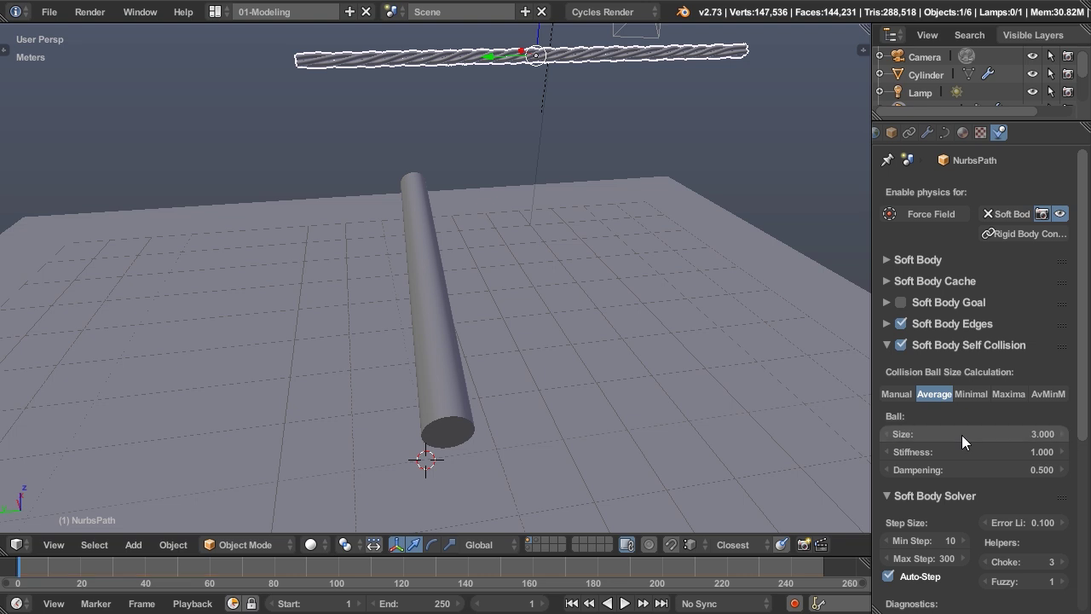
click(632, 604)
key(Escape)
click(624, 604)
key(Escape)
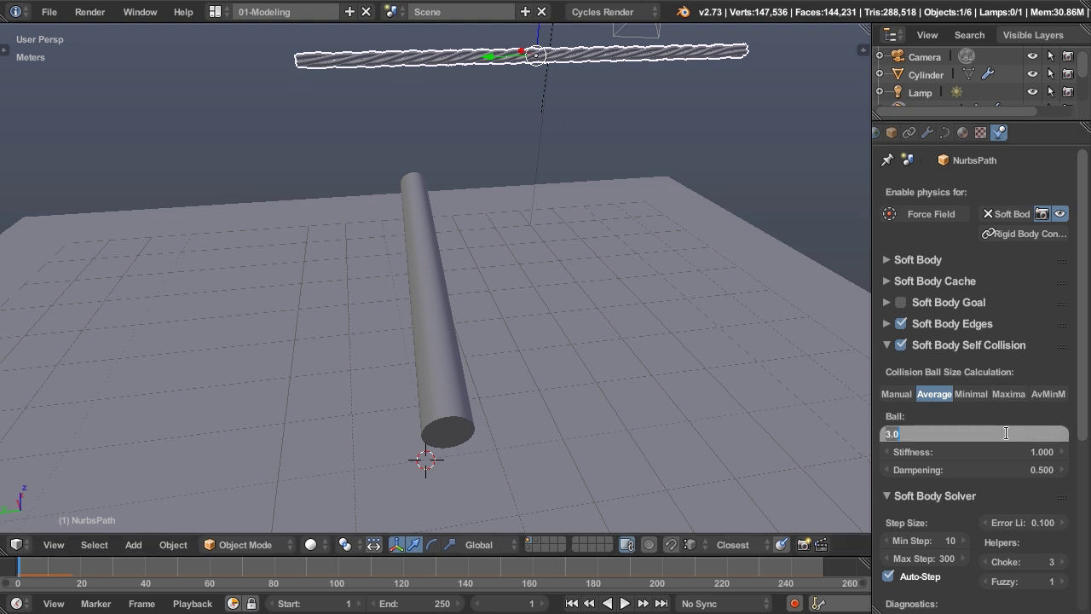
key(Return)
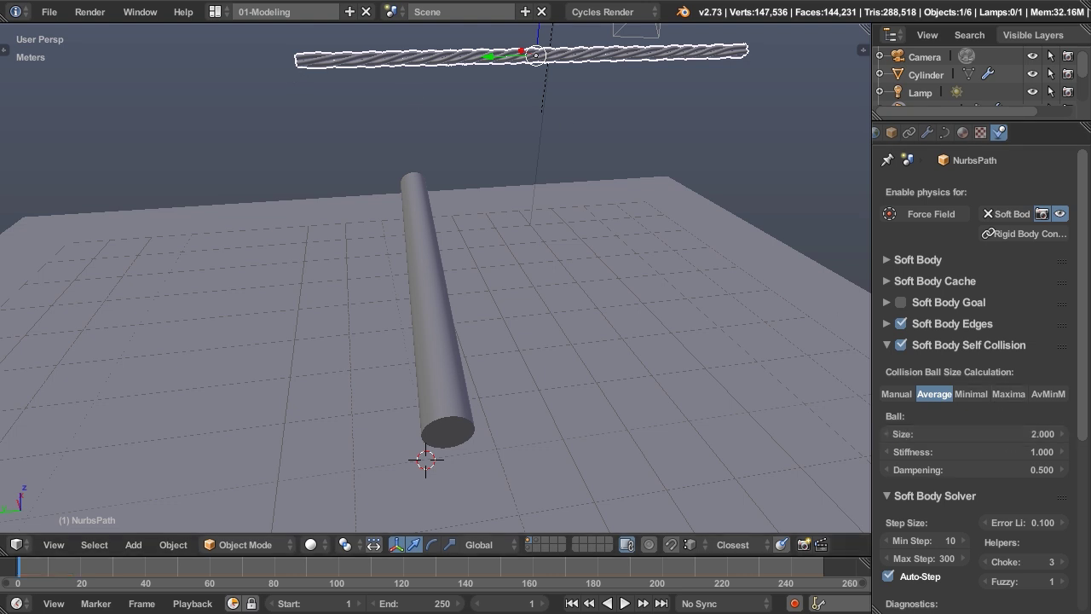
Set the ball size to 1.5, replay the fall and rewind to frame 1
click(997, 440)
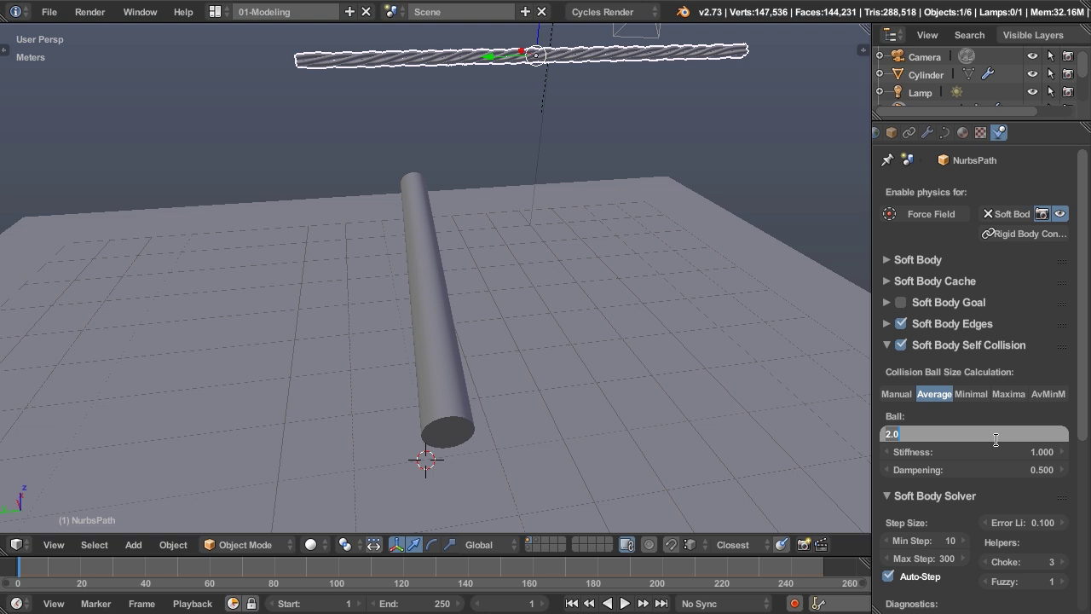
text(1.5)
key(Return)
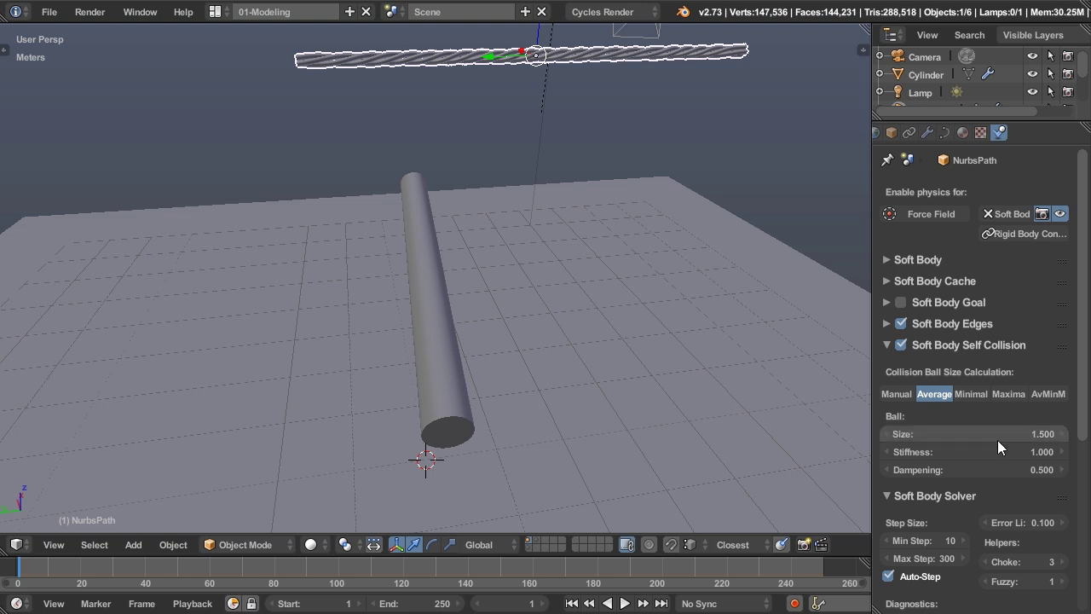
click(625, 603)
click(625, 604)
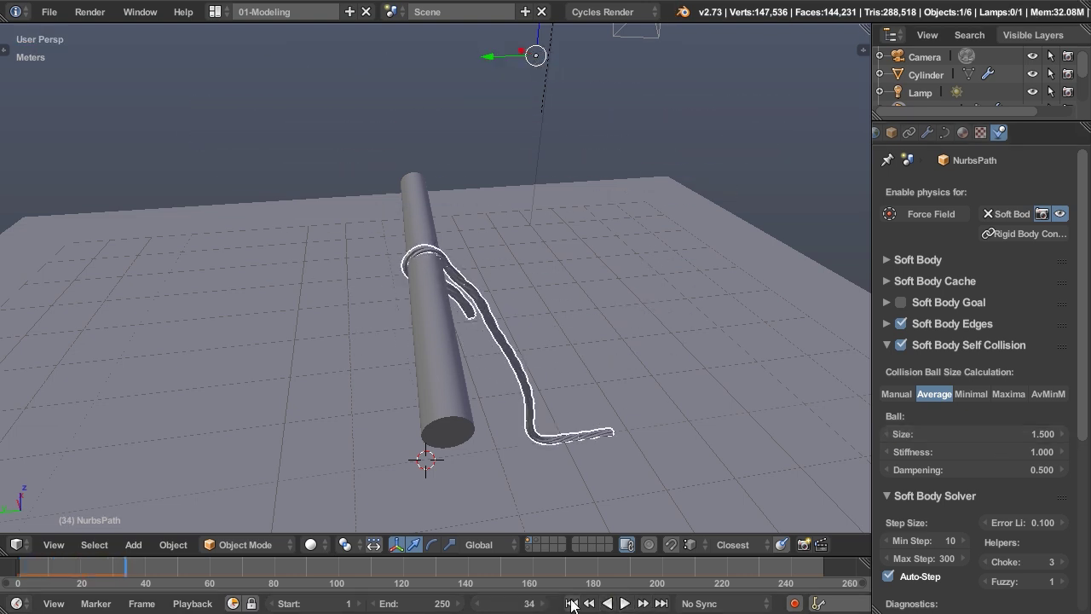
click(572, 604)
Return the ball size to 1.0 and replay the rope's fall over the bar
click(1012, 429)
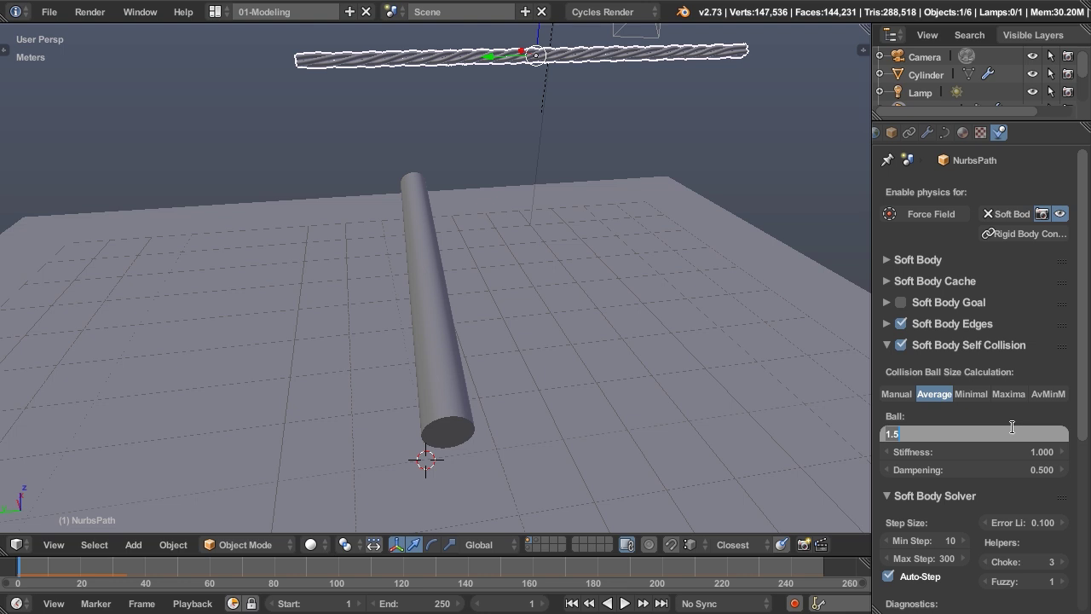
text(1)
key(Return)
click(625, 603)
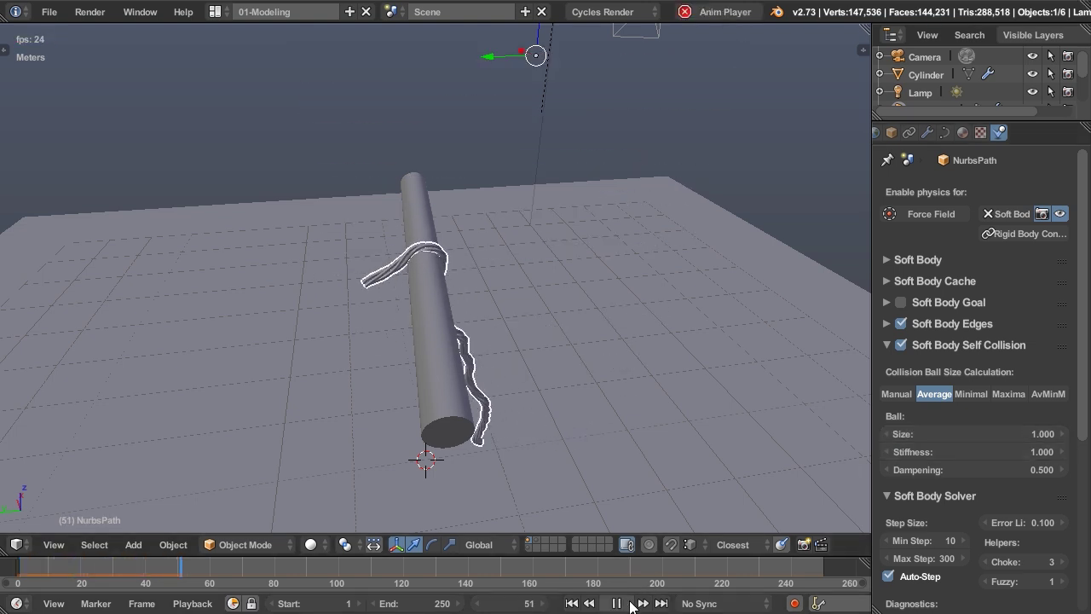
click(627, 604)
Set the self-collision Ball Stiffness to 5 and play the rope's fall
click(574, 603)
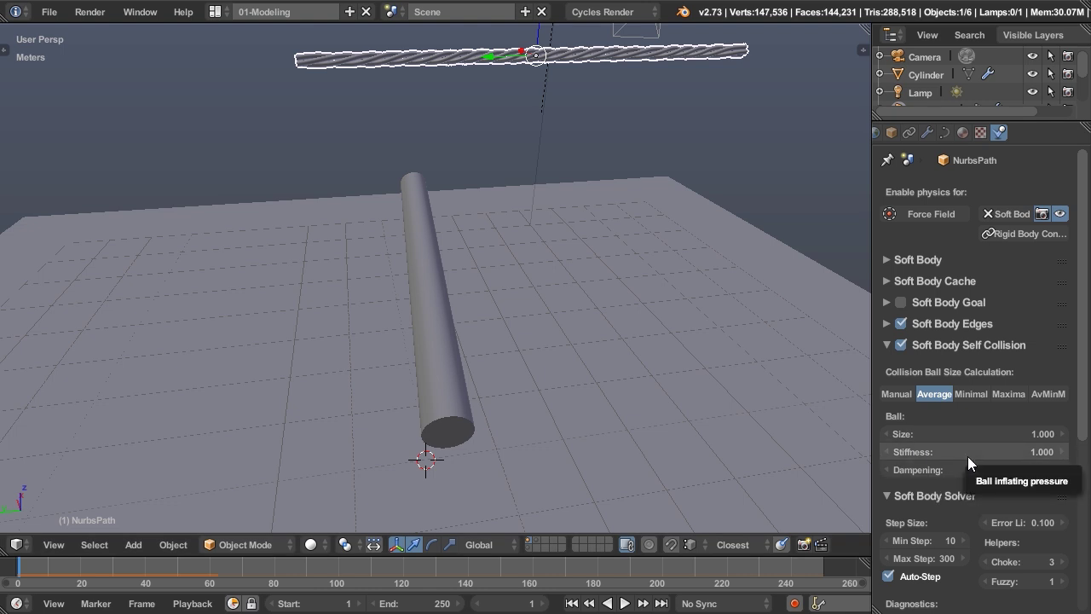
double_click(921, 450)
text(5)
key(Return)
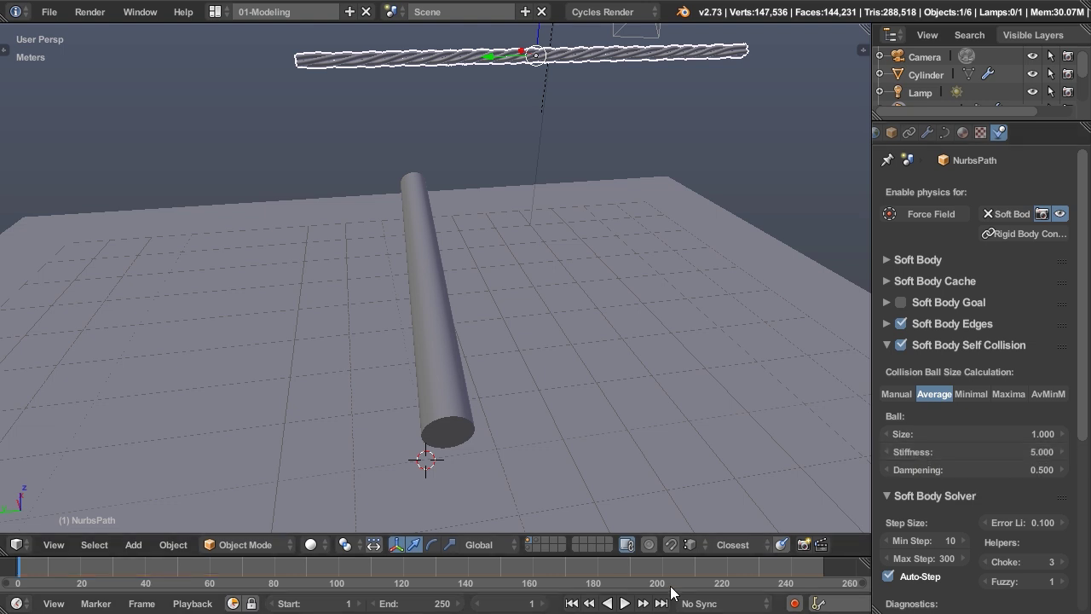
click(624, 603)
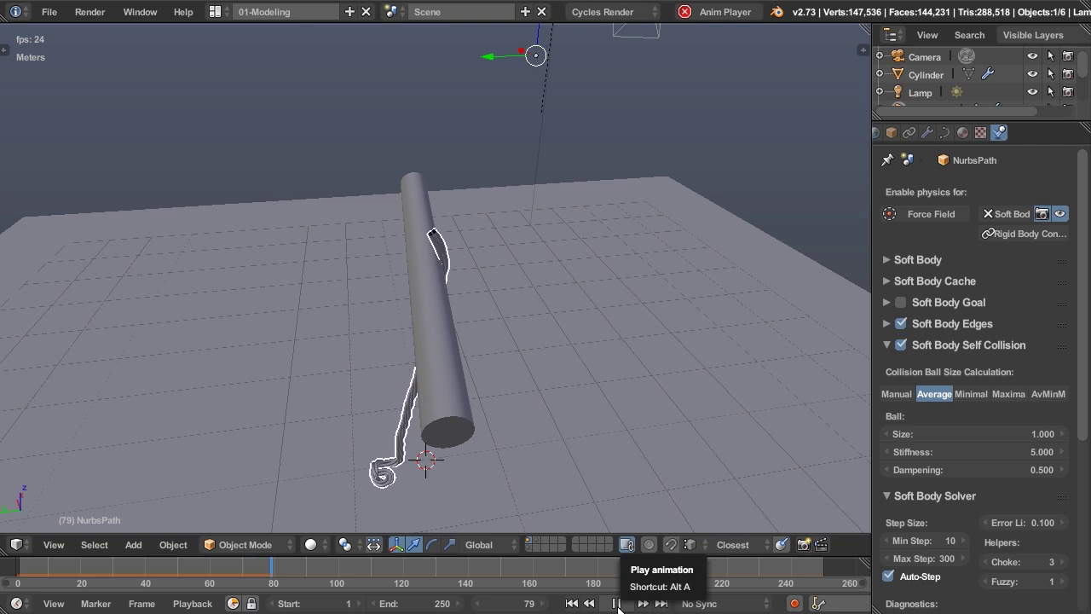
click(616, 604)
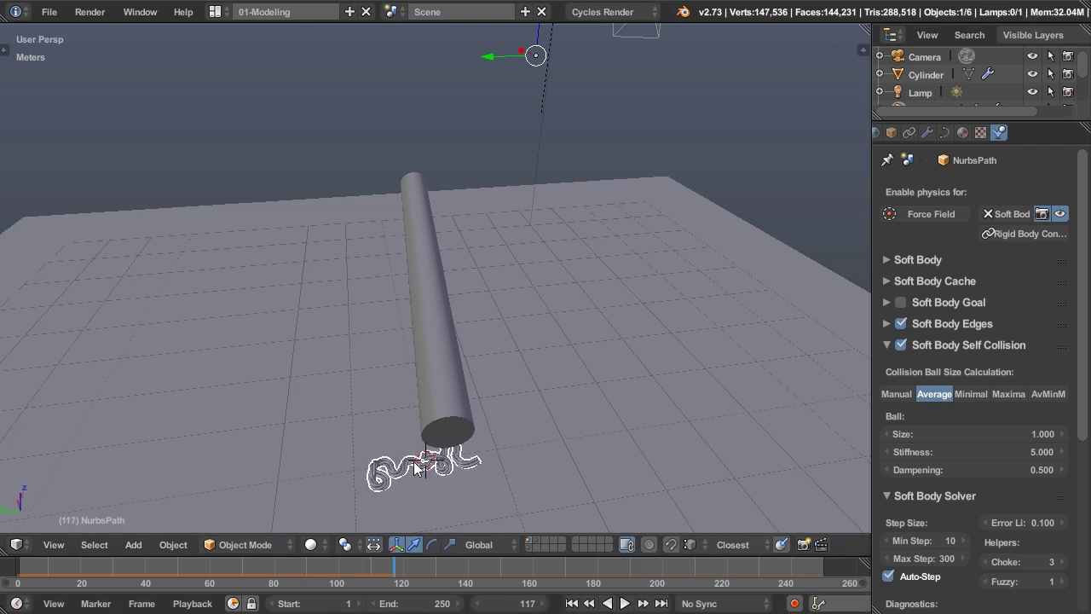
Zoom in to watch the rope coil on the ground, then rewind and orbit the view
scroll(422, 475, up, 2)
scroll(498, 432, up, 1)
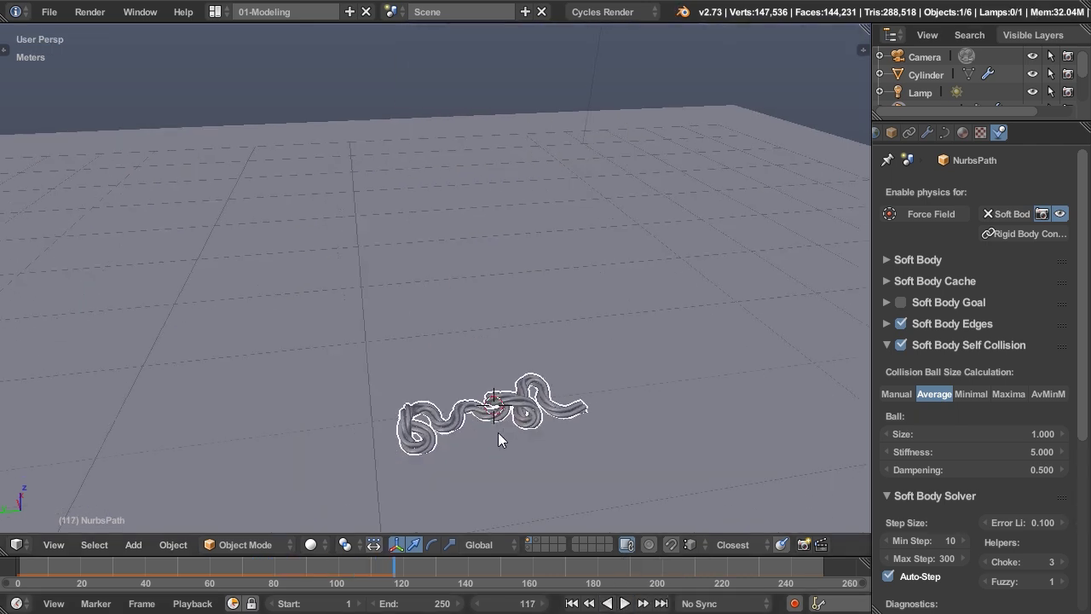
click(625, 604)
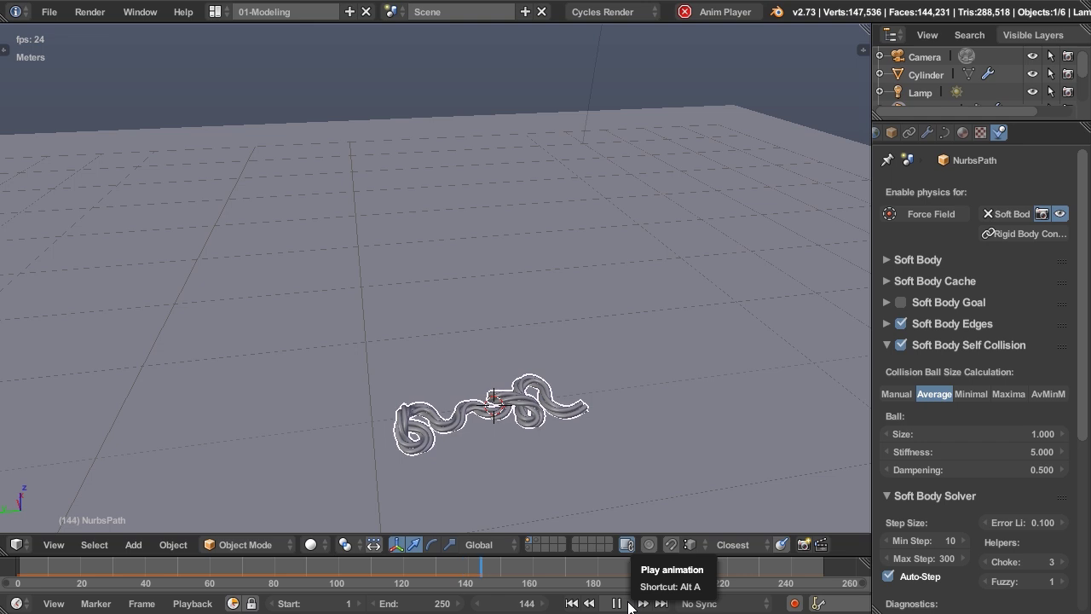
click(617, 604)
click(571, 604)
scroll(699, 320, down, 3)
middle_drag(699, 314, 535, 362)
middle_drag(647, 357, 617, 358)
click(949, 435)
Confirm a ball size of 5 and play the simulation
key(Return)
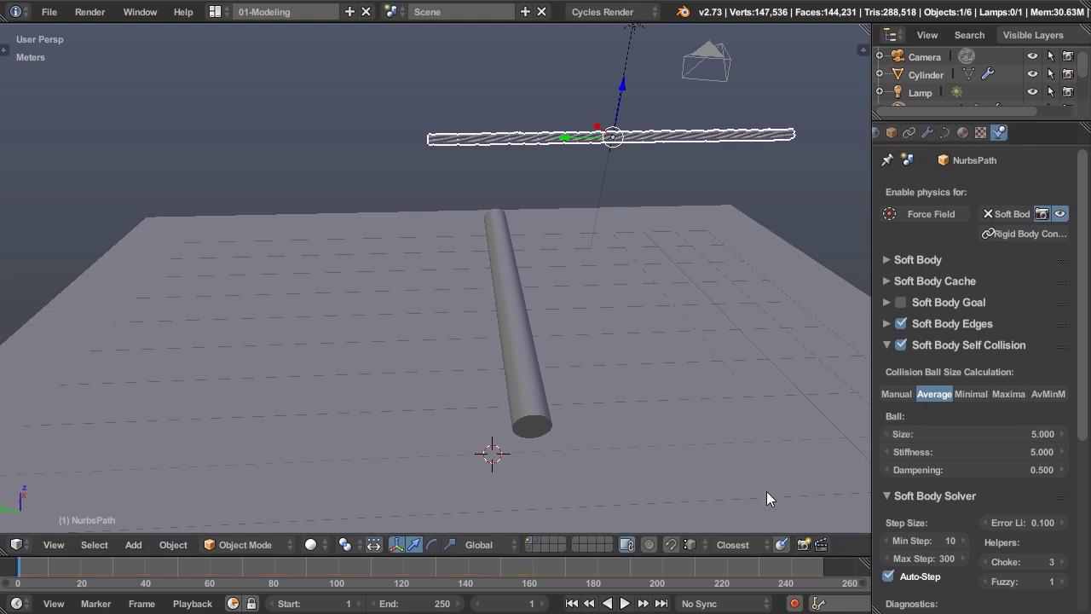
click(627, 604)
key(Escape)
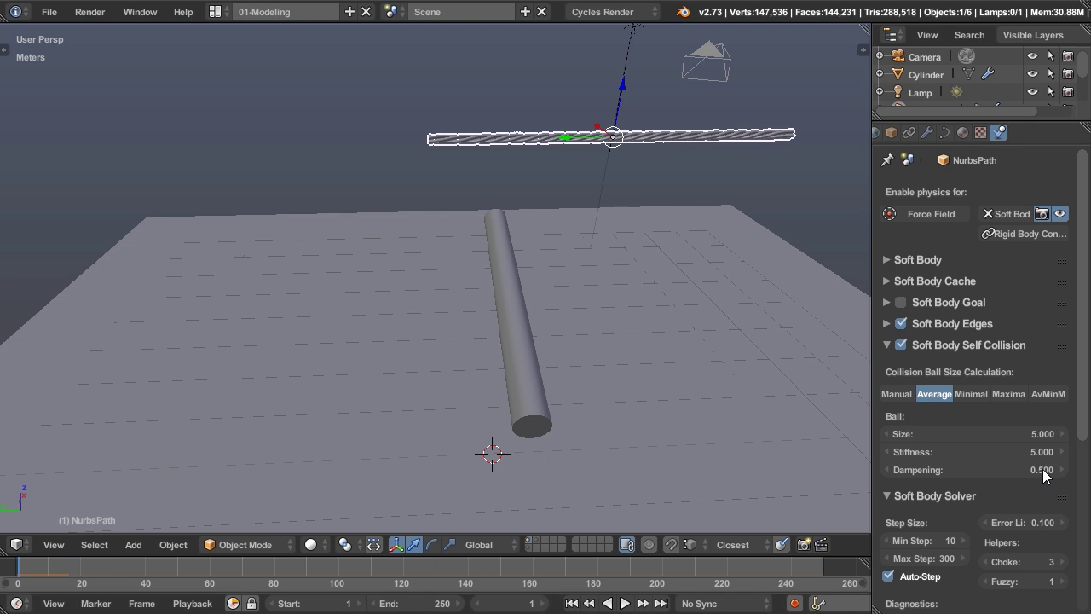
Set Ball Stiffness to 0.1, replay the fall and jump back to frame 1
click(1017, 450)
text(0.001)
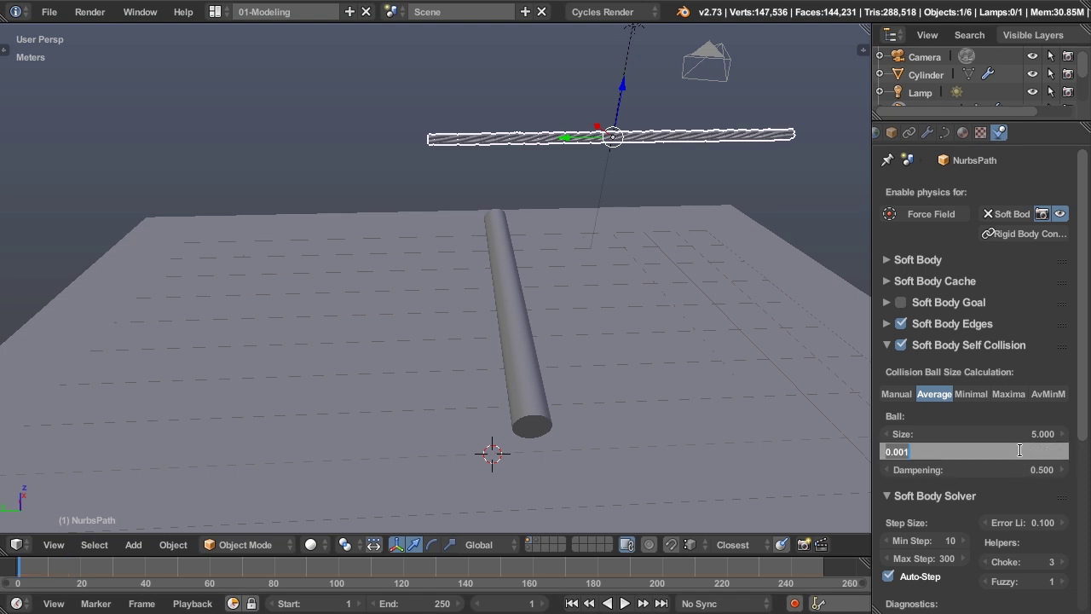
key(Return)
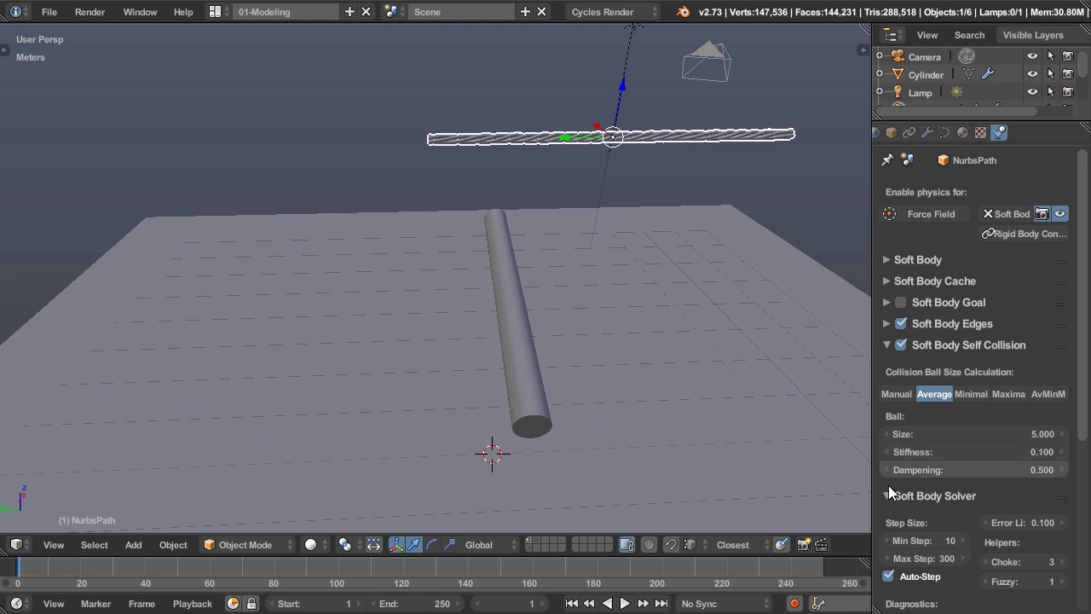
click(628, 605)
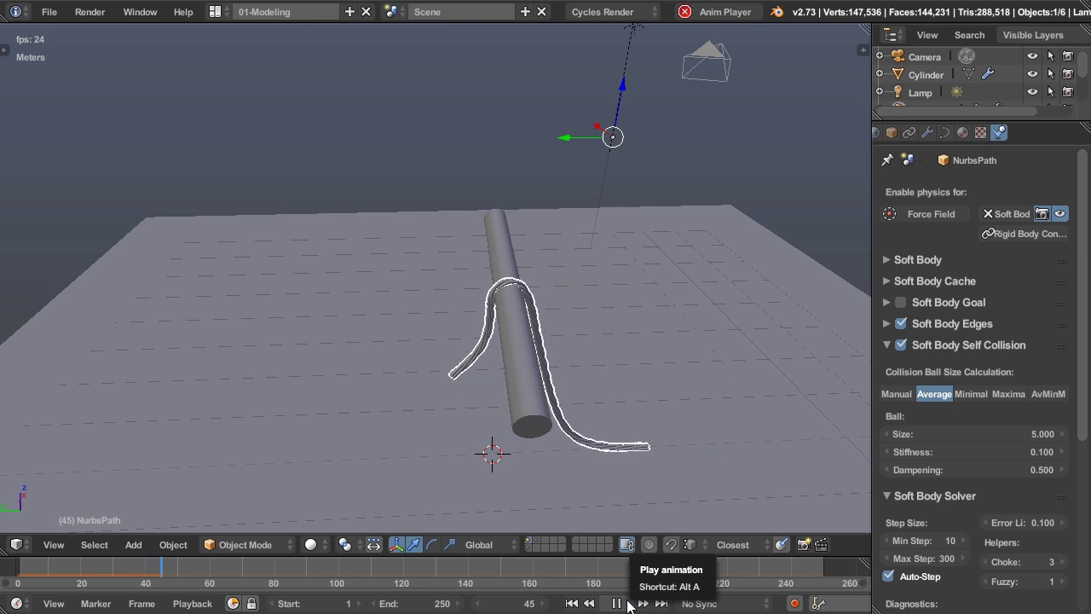
middle_drag(562, 478, 577, 448)
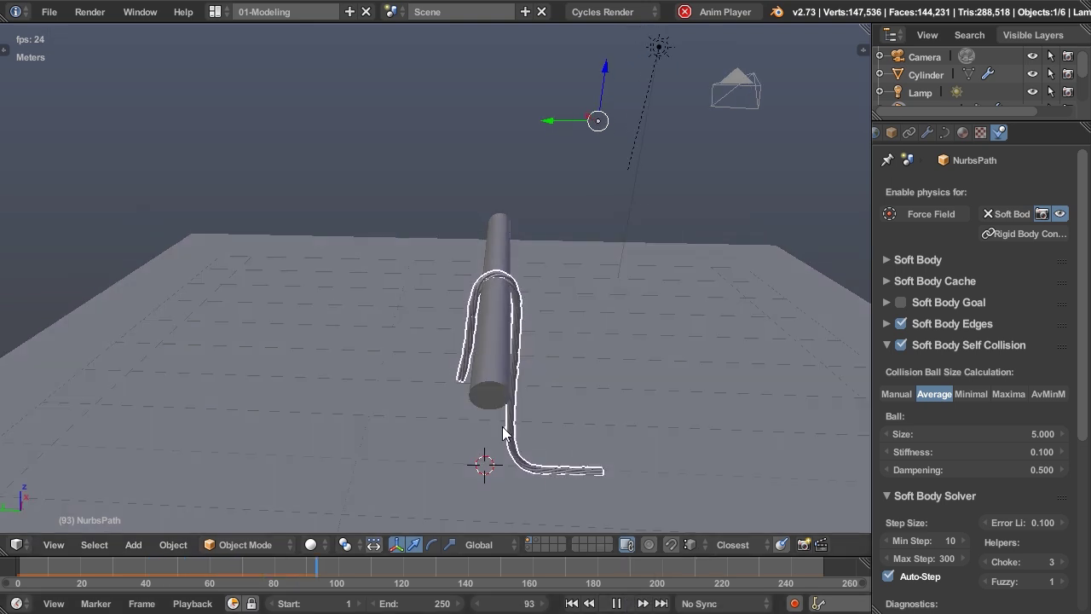
key(alt+a)
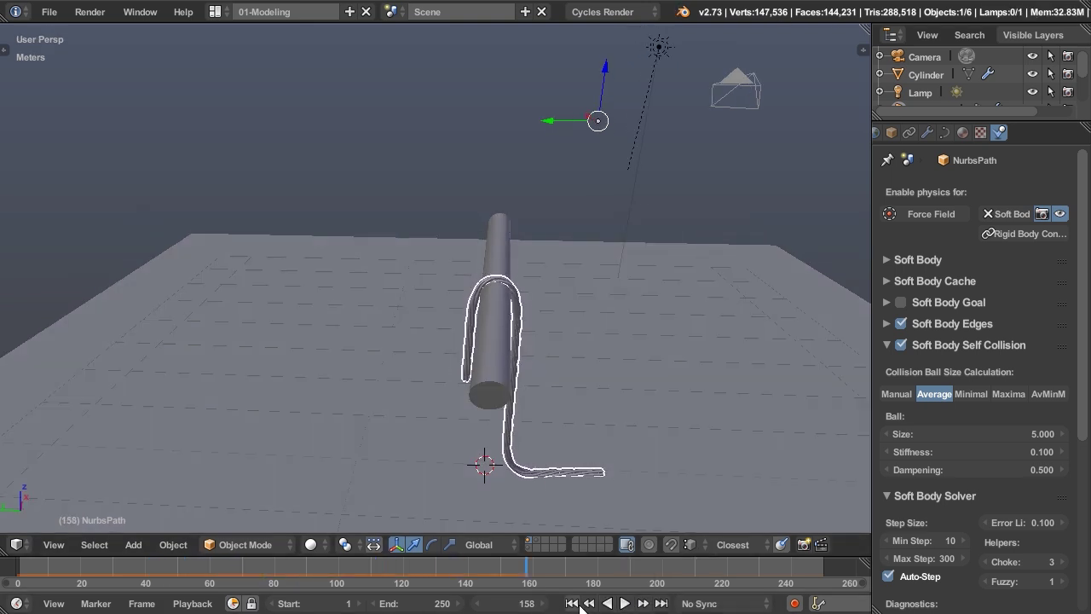
key(shift+Left)
Set the ball size to 2, replay the fall and rewind to frame 1
click(964, 437)
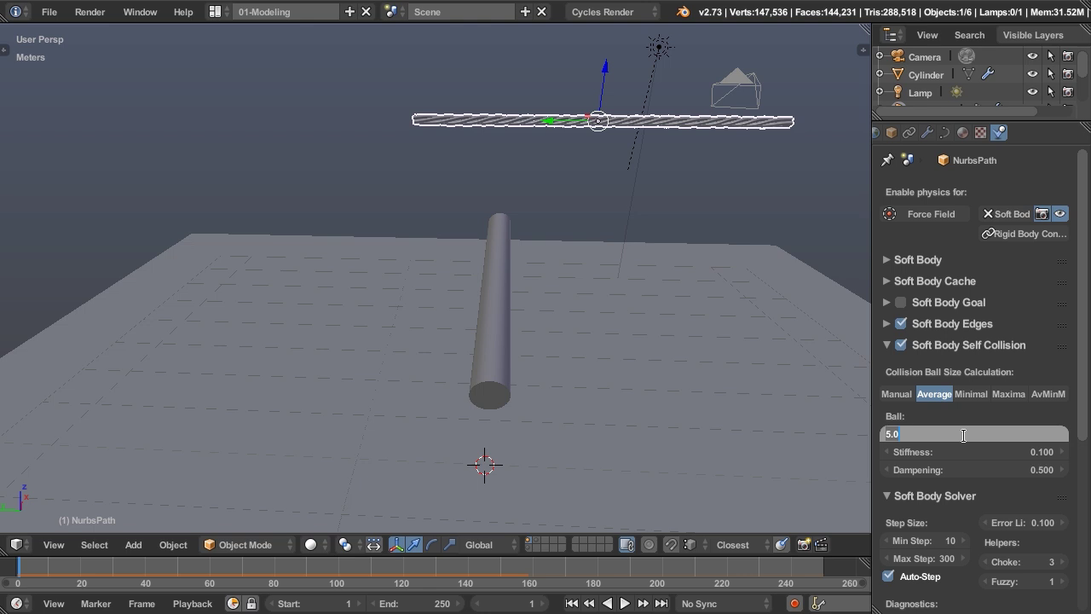
text(2)
key(Return)
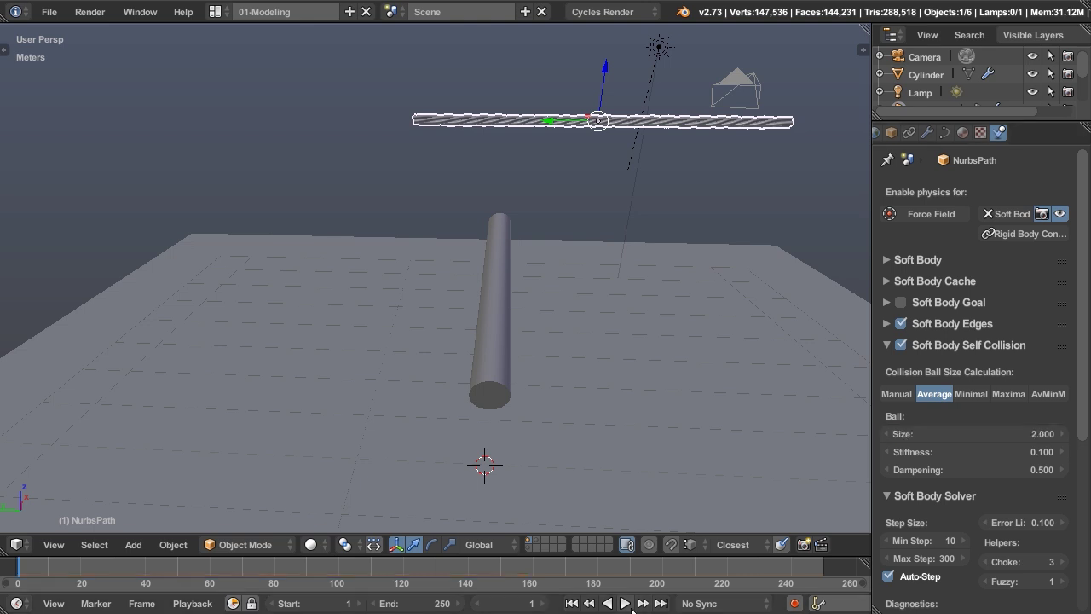
click(625, 604)
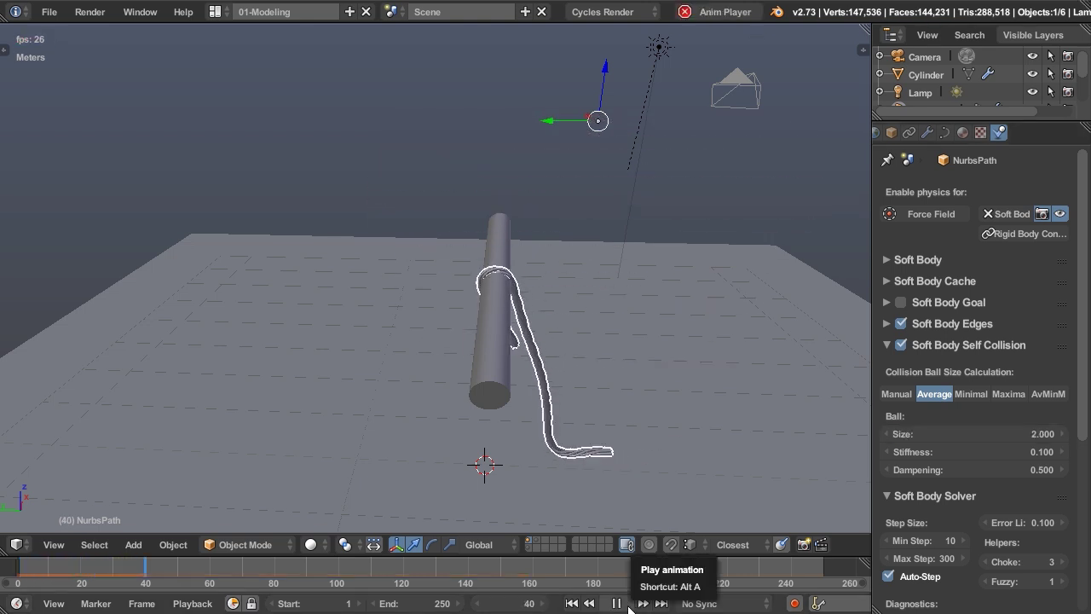
click(617, 604)
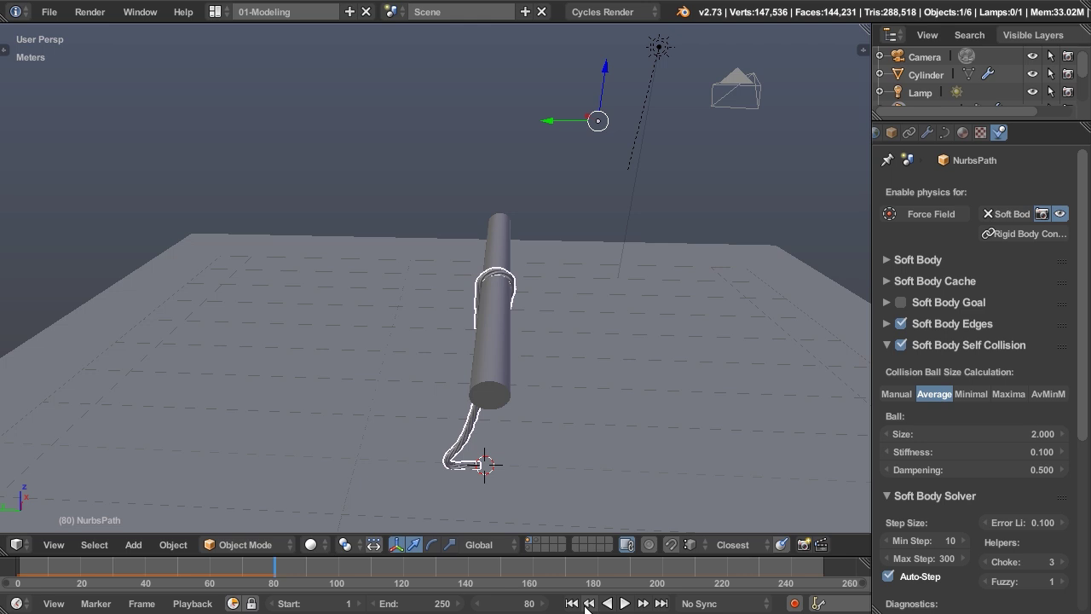
click(573, 603)
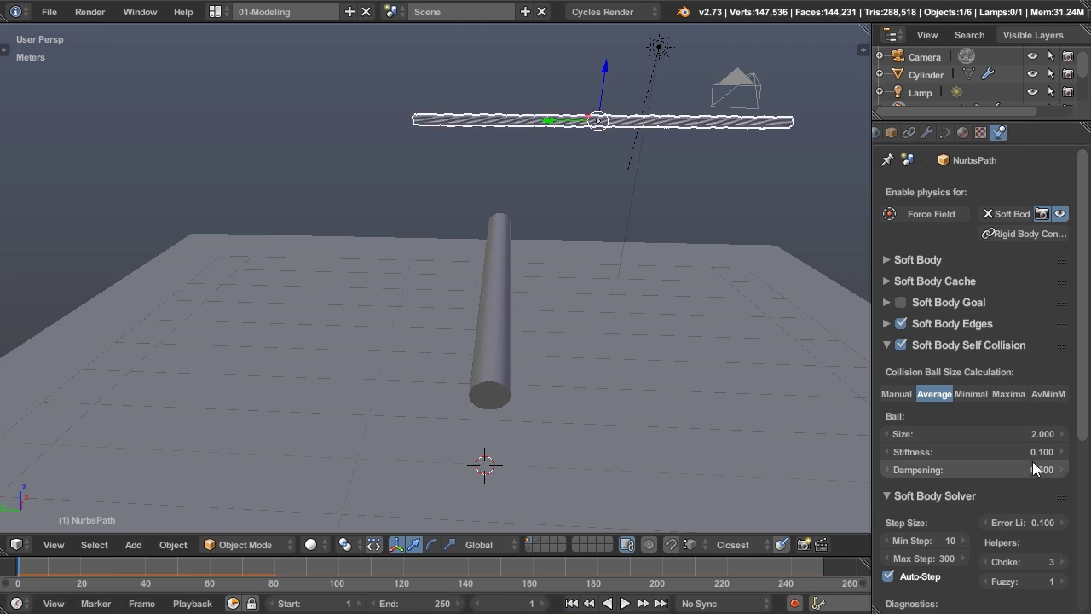
Set Ball Dampening to 0.3 and replay until the rope hangs over the bar and coils below
click(987, 467)
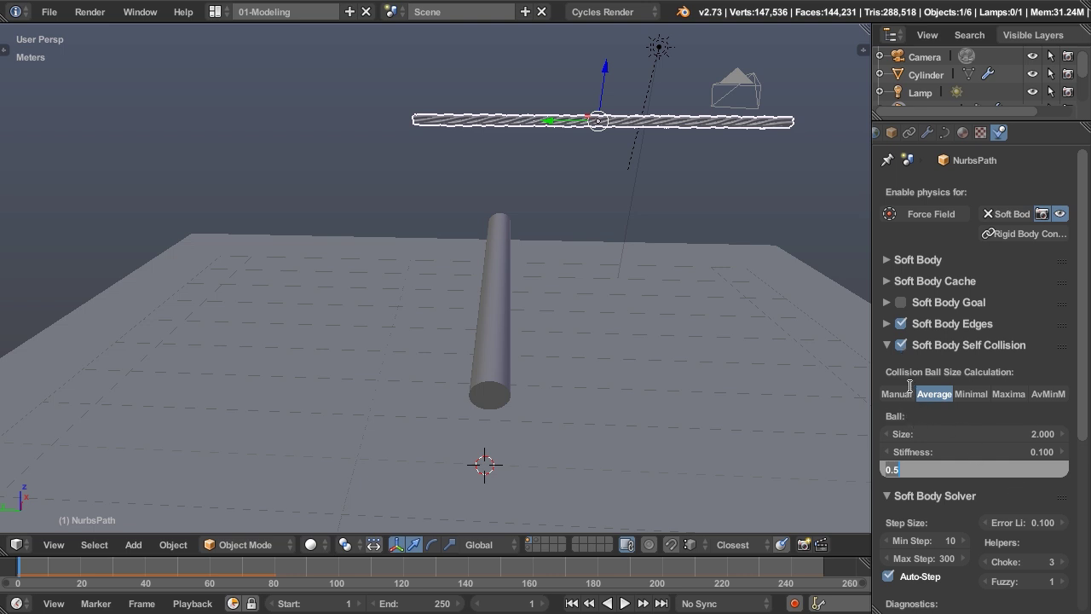
text(.3)
key(Return)
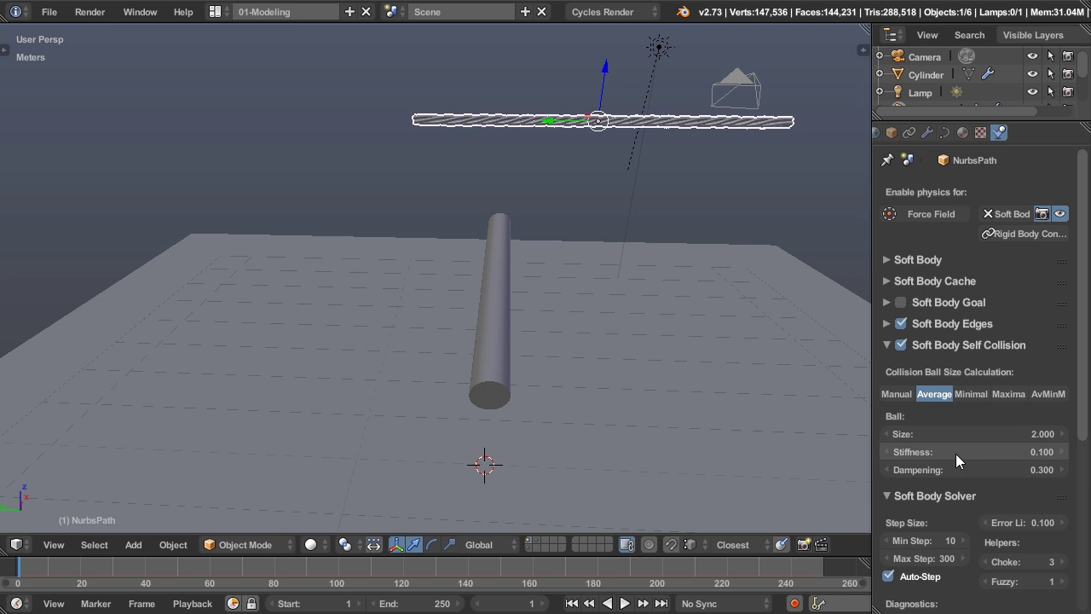
click(628, 604)
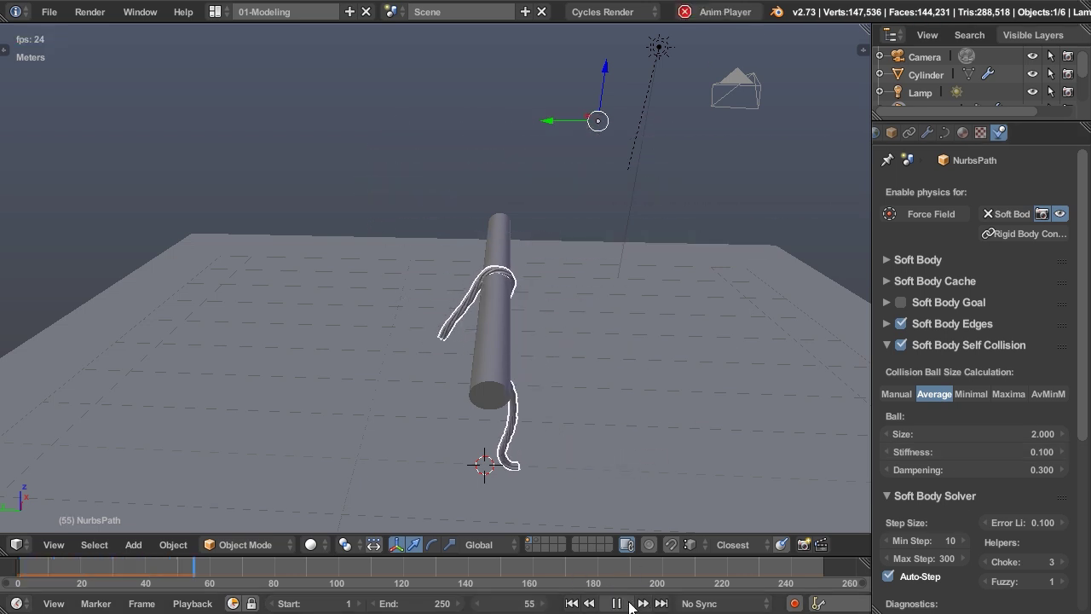
click(630, 604)
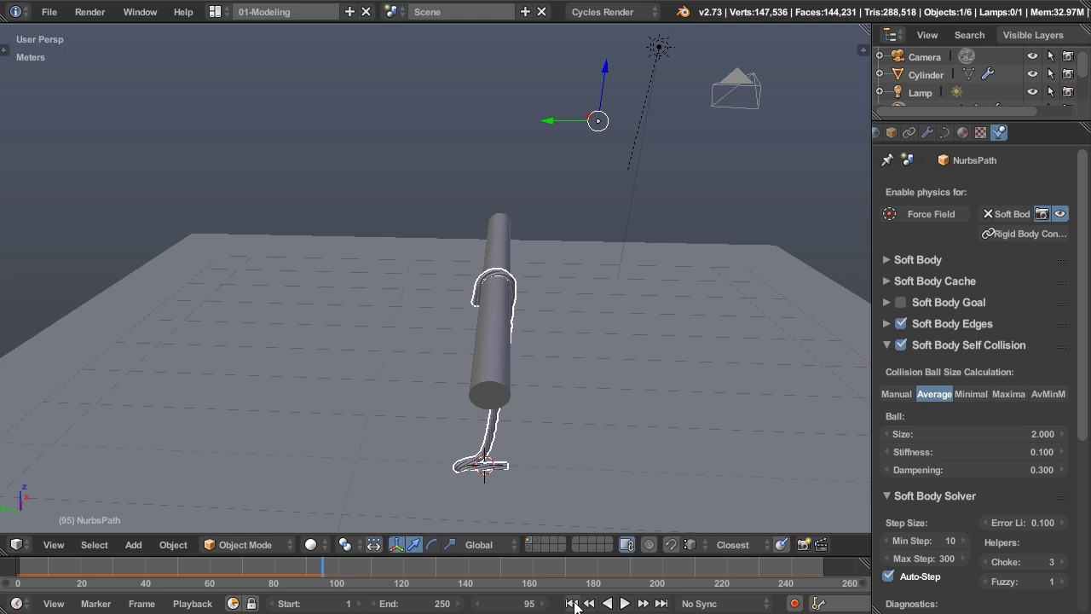
Replay from frame 1 and pause at frame 161 to inspect the rope coiled on the ground
click(571, 603)
middle_drag(683, 471, 631, 477)
click(628, 603)
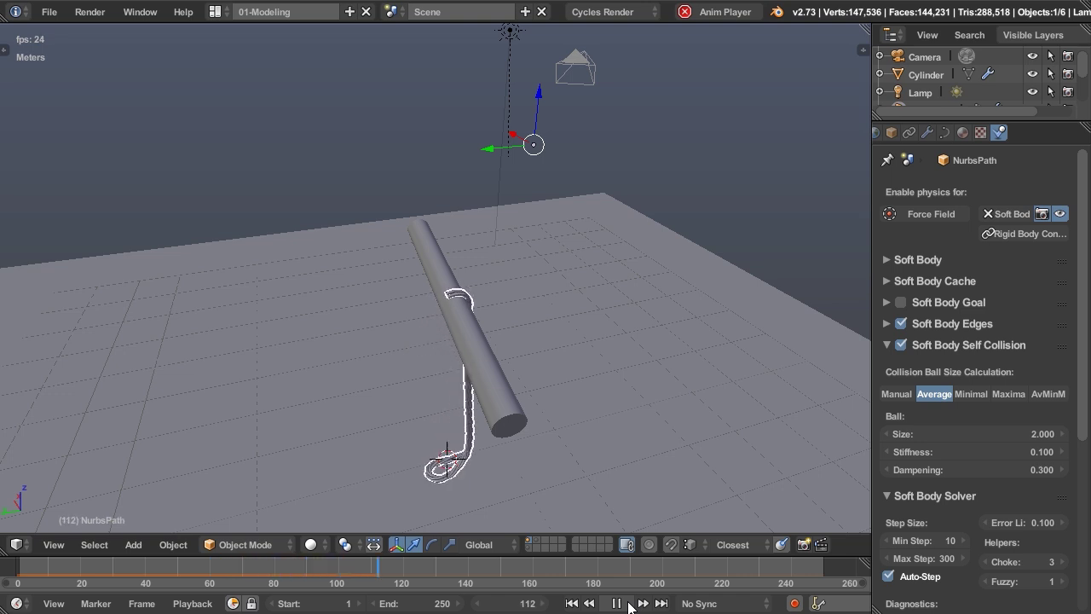
click(628, 603)
middle_drag(618, 511, 577, 451)
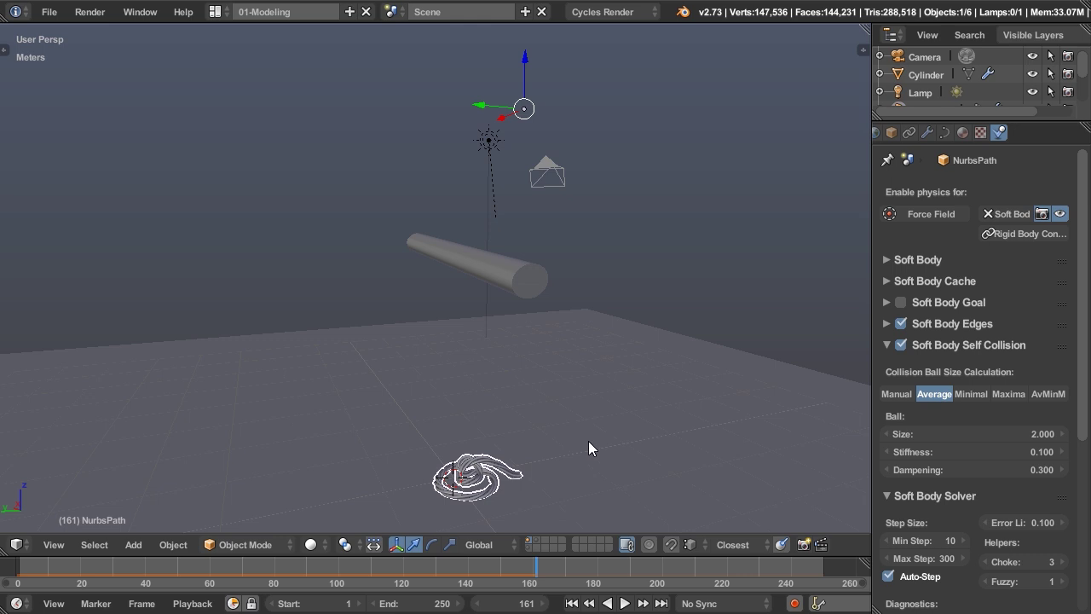